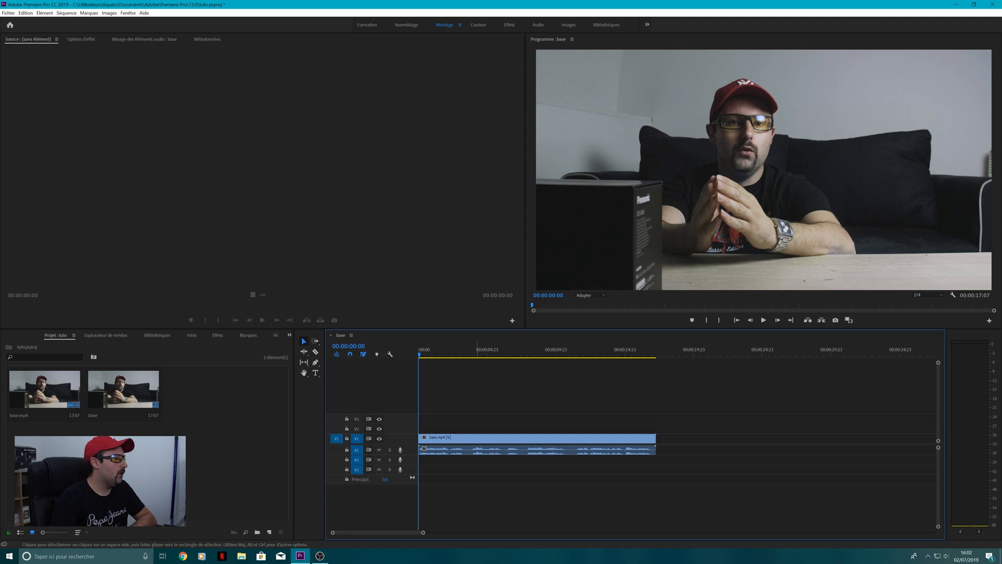
- Create a legacy title with the default video settings and enter the text "HELLO" over the frame near the clip's end
left_click_drag(553, 353, 651, 351)
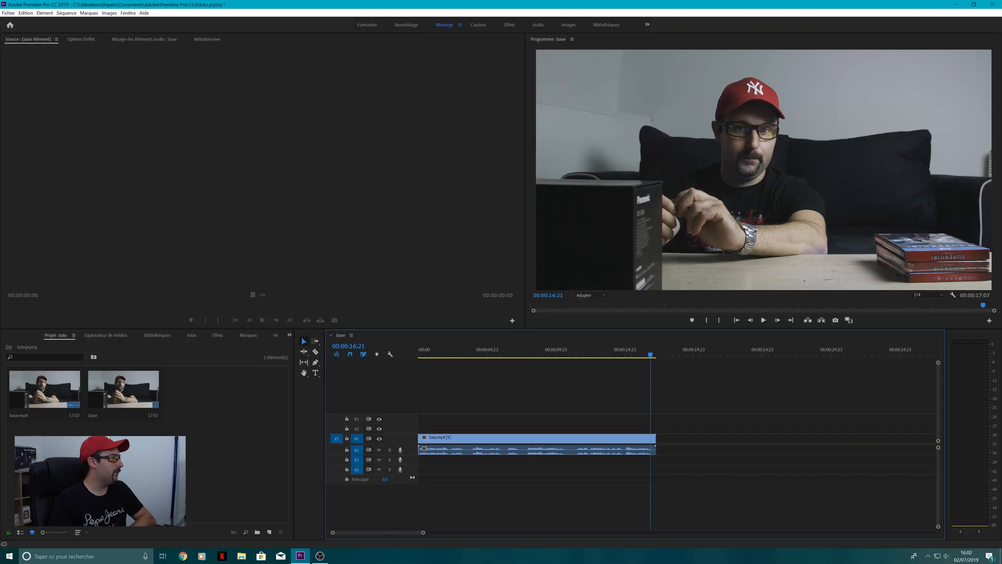
left_click(8, 12)
mouse_move(21, 21)
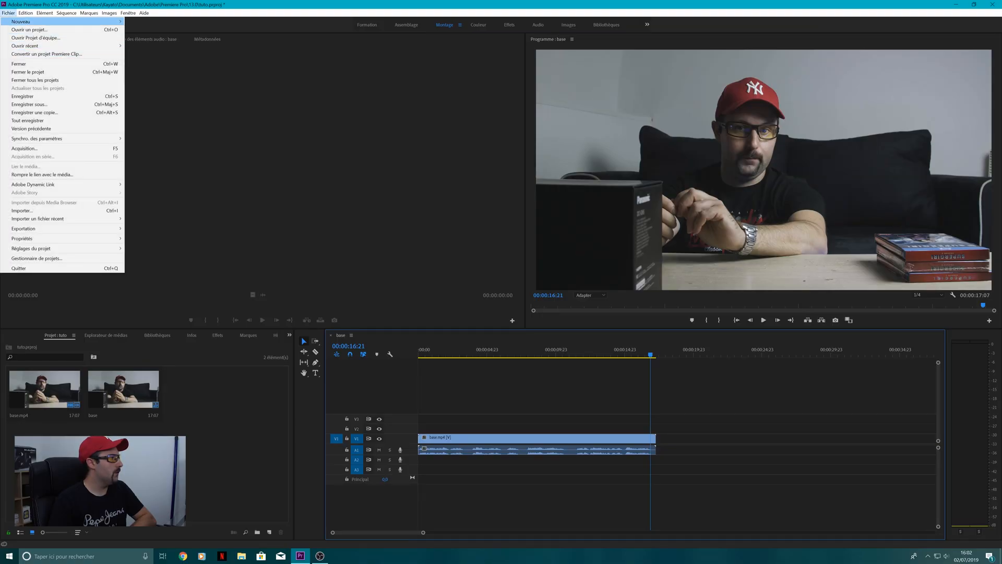
left_click(157, 102)
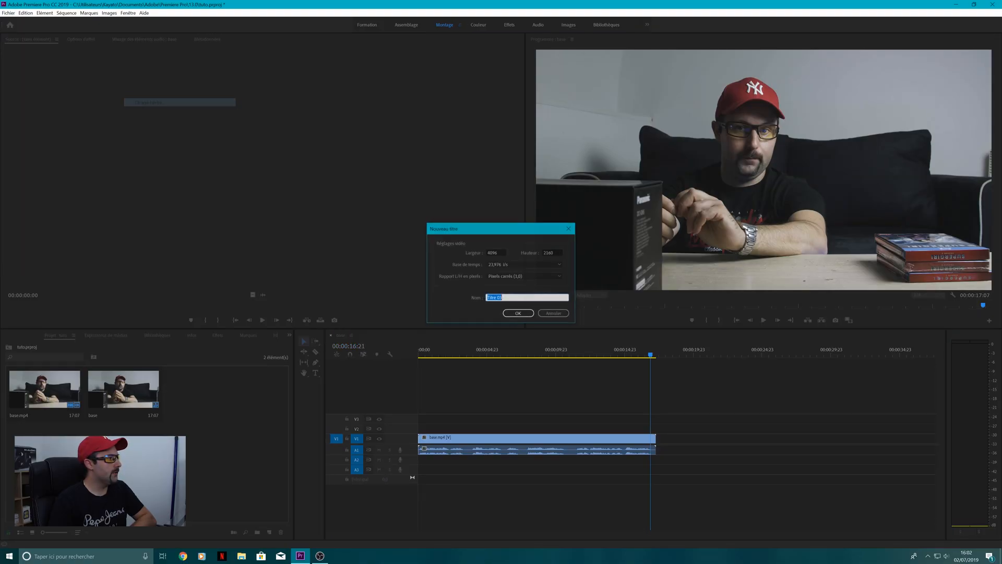
left_click(518, 313)
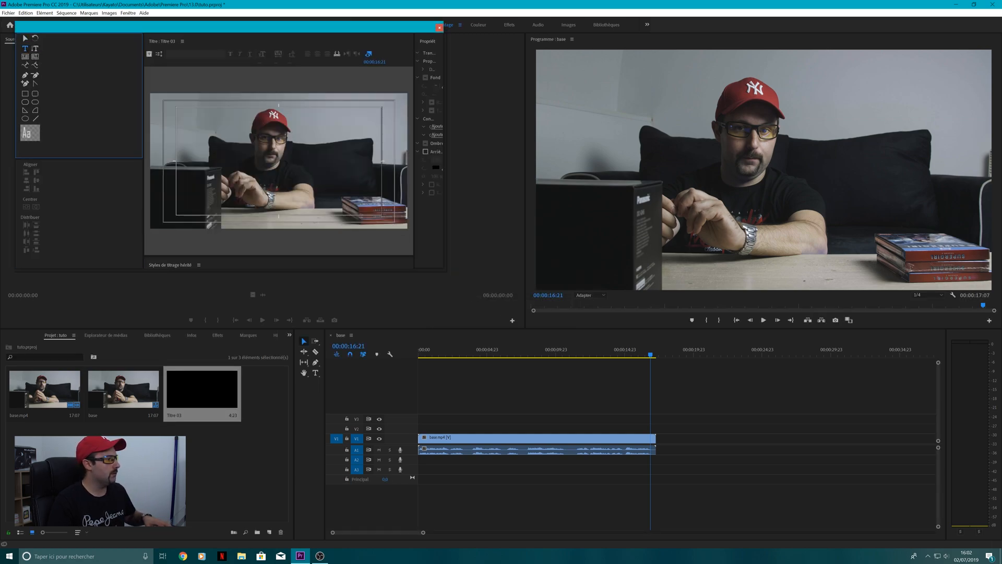
type("LO")
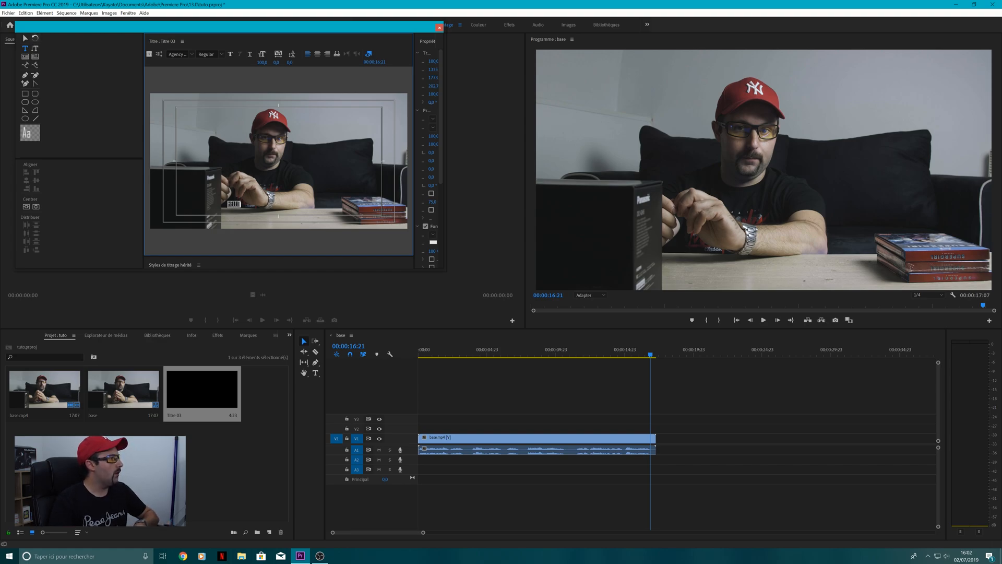
- Move the "HELLO" text to the lower centre of the title frame, over the table
left_click(25, 38)
left_click(278, 167)
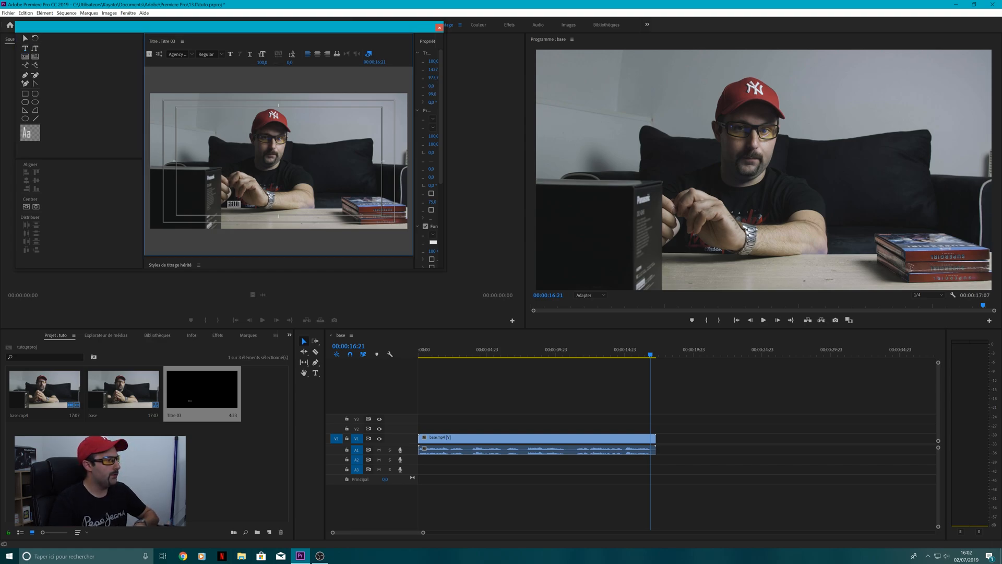
left_click(25, 38)
left_click_drag(234, 204, 284, 208)
left_click(284, 209)
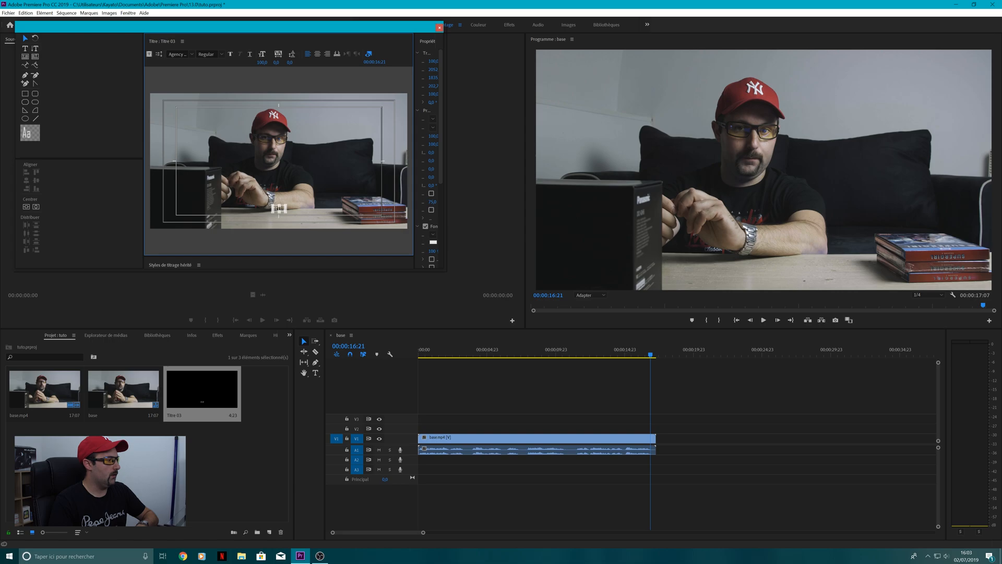
- Close the title editor, place the title on track V2 at the sequence start and preview it over the video
left_click(439, 27)
left_click_drag(202, 391, 449, 428)
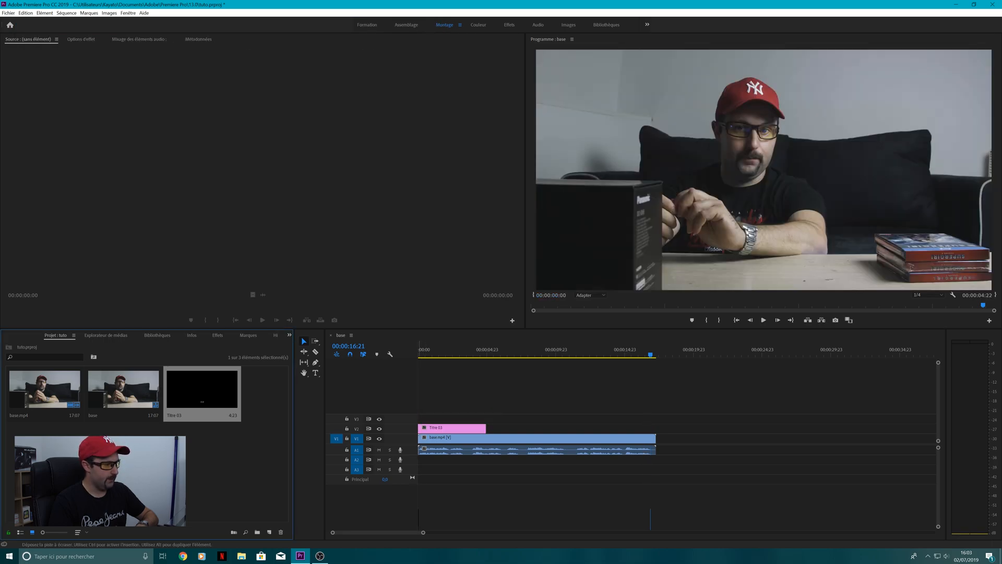
left_click_drag(437, 351, 453, 351)
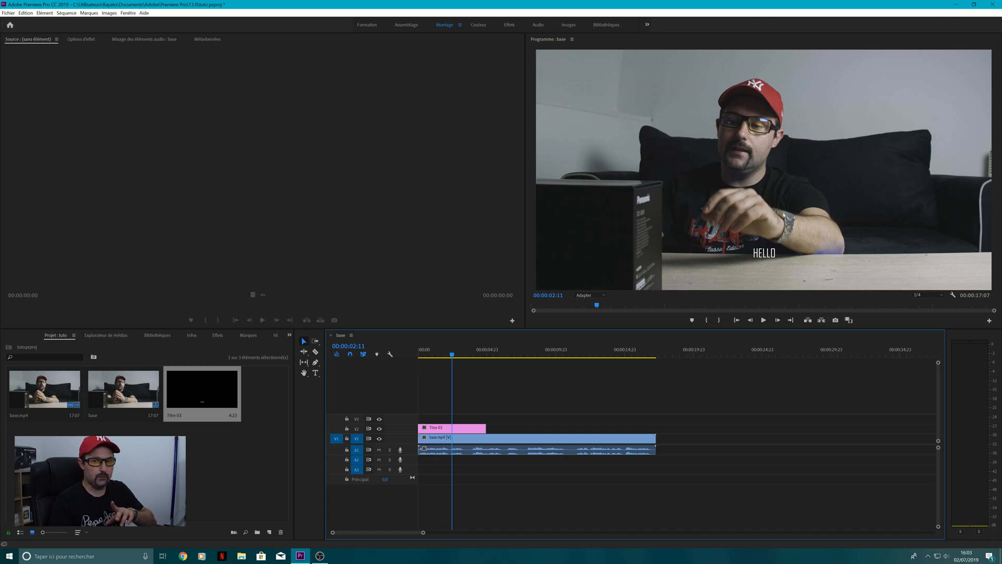
- Show the safe margins (Marges admissibles) in the program monitor
right_click(707, 179)
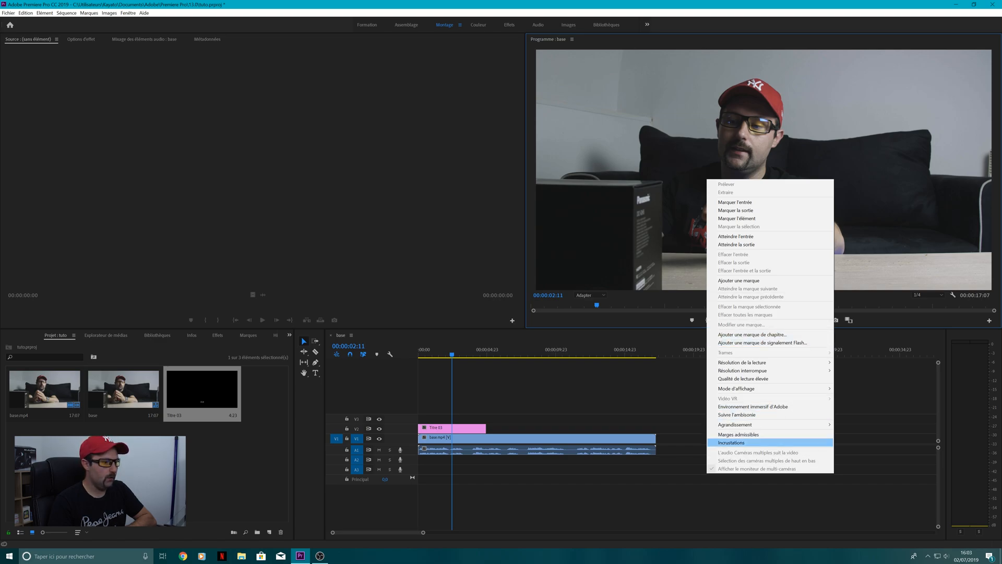
left_click(738, 434)
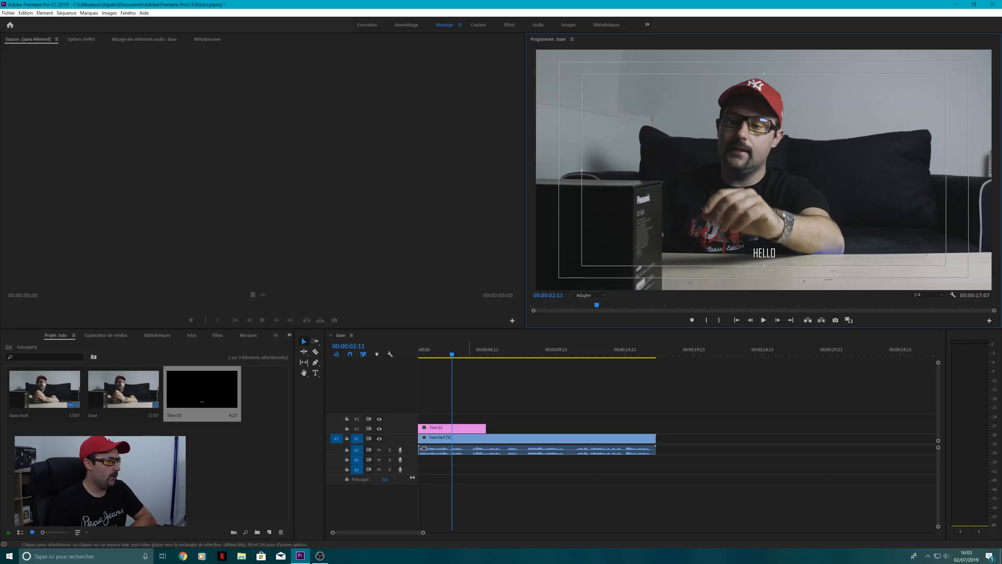
- Delete the "HELLO" title clip from track V2 and remove its title item from the project
left_click(468, 428)
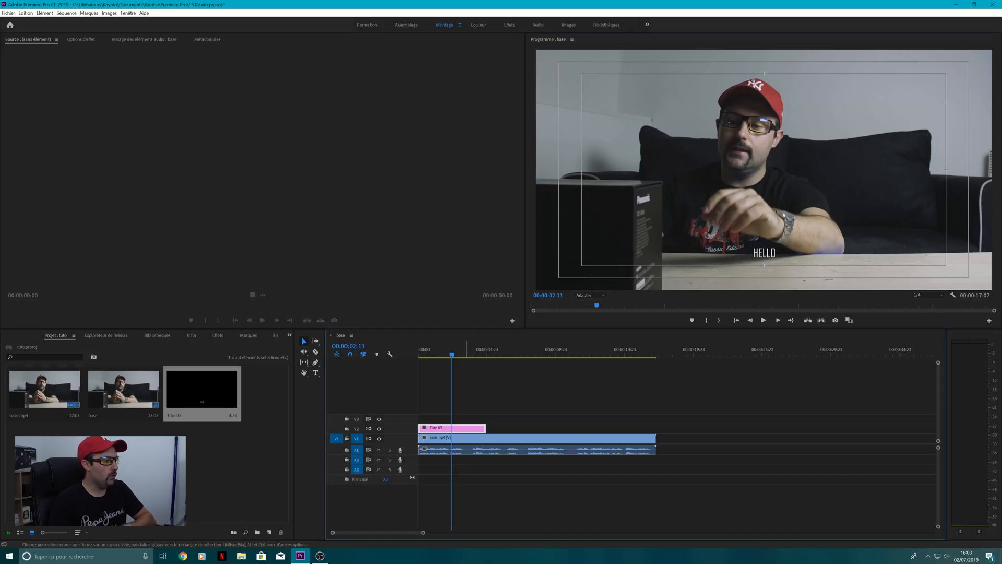
key("Delete")
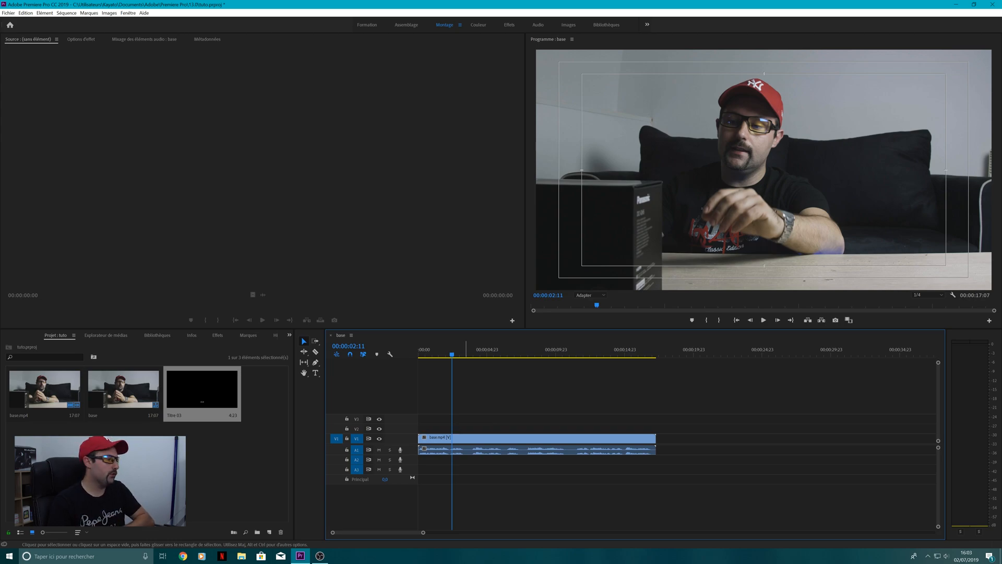
left_click(250, 449)
left_click(202, 390)
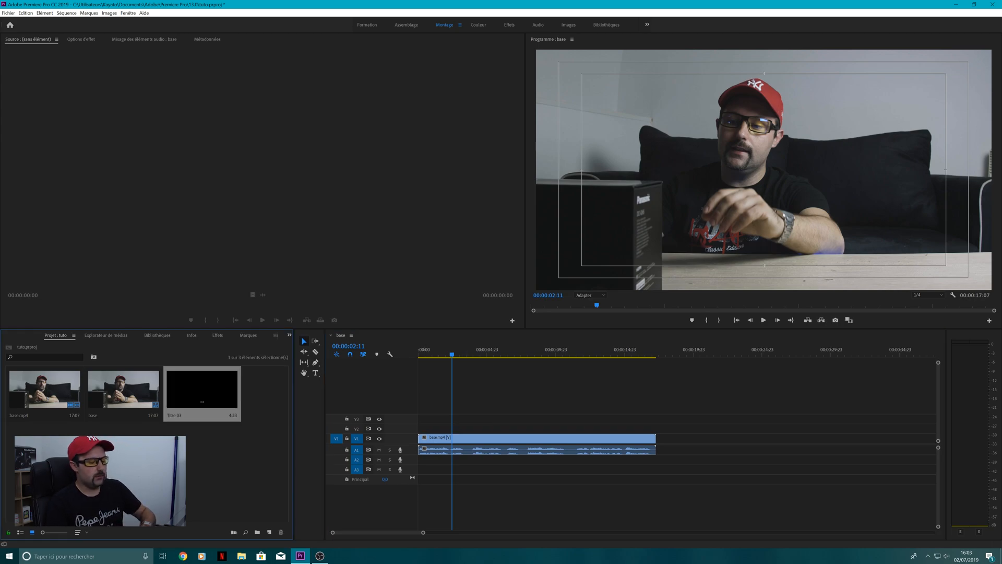
key("Delete")
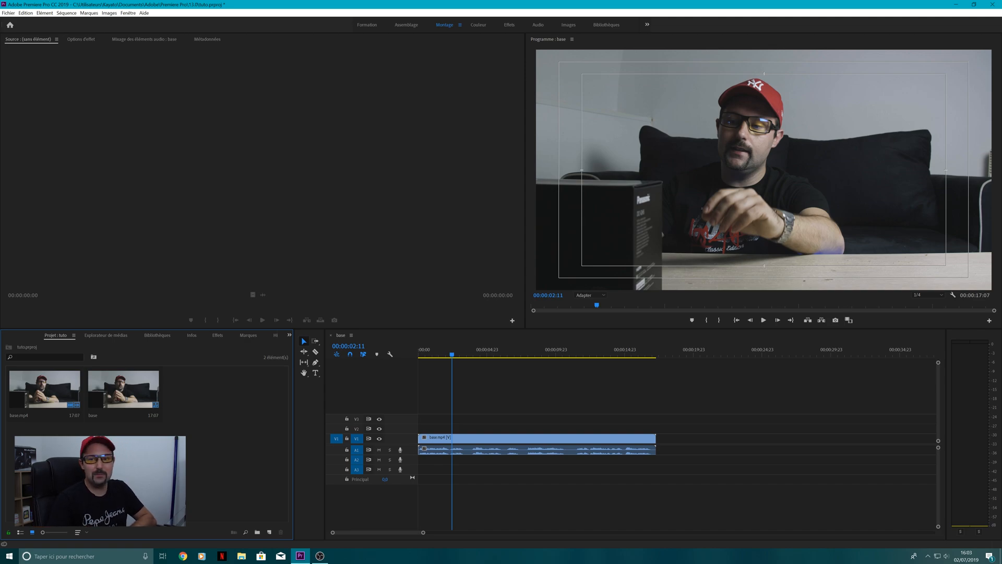
- Create a new captions item with the standard Sous-titres en clair, 23,976 i/s and a 4096 x 2160 frame
right_click(191, 427)
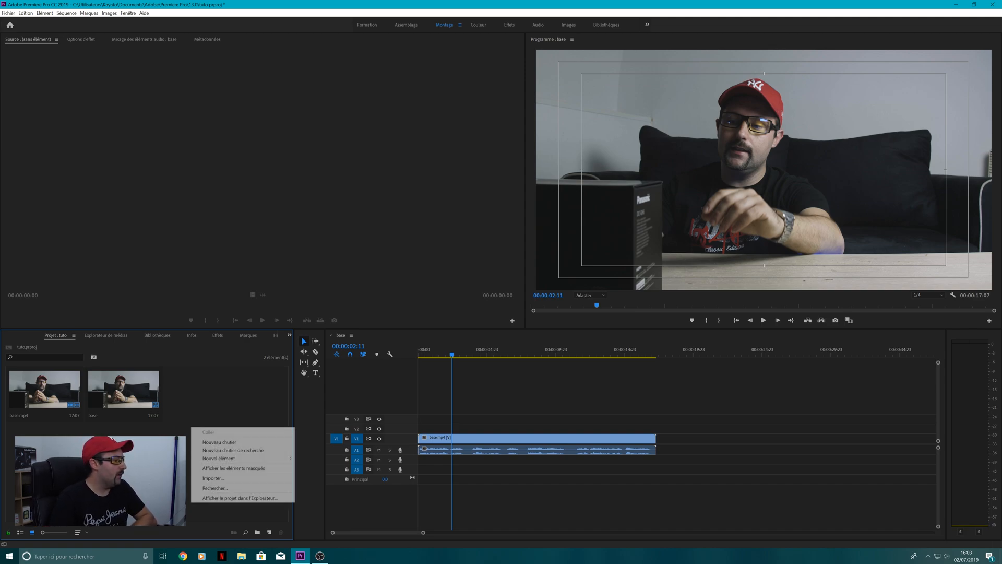
key("Escape")
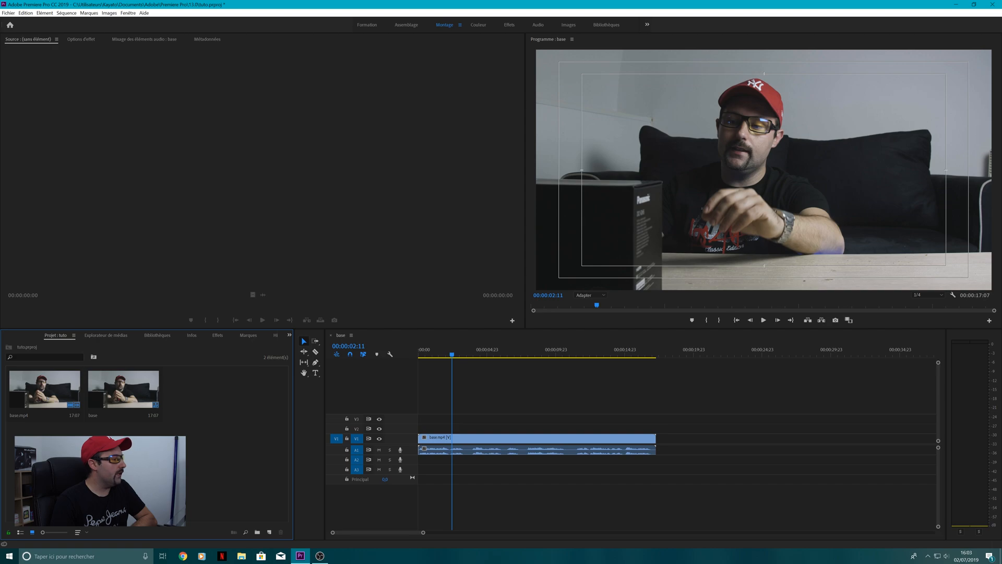
right_click(223, 400)
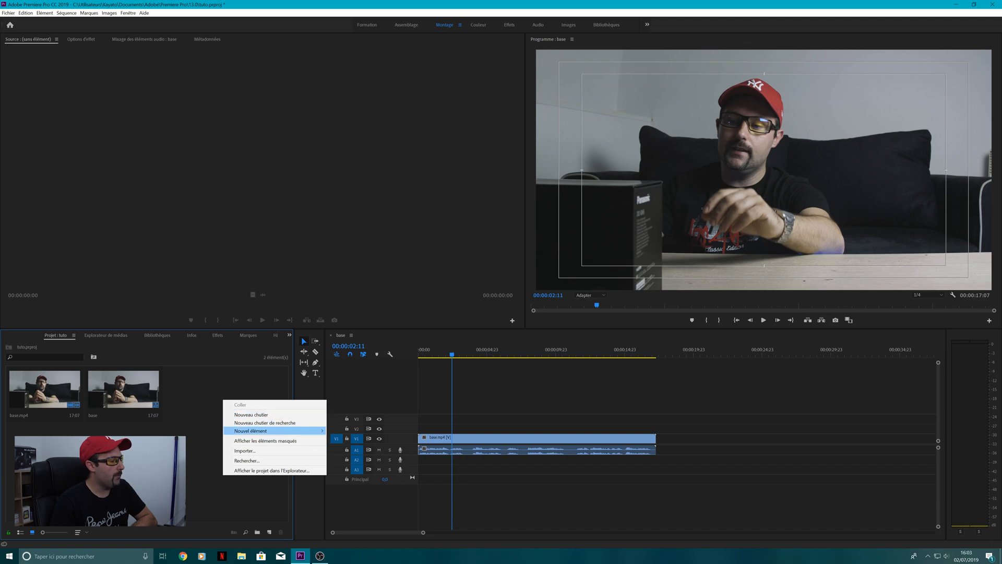
mouse_move(308, 430)
left_click(361, 479)
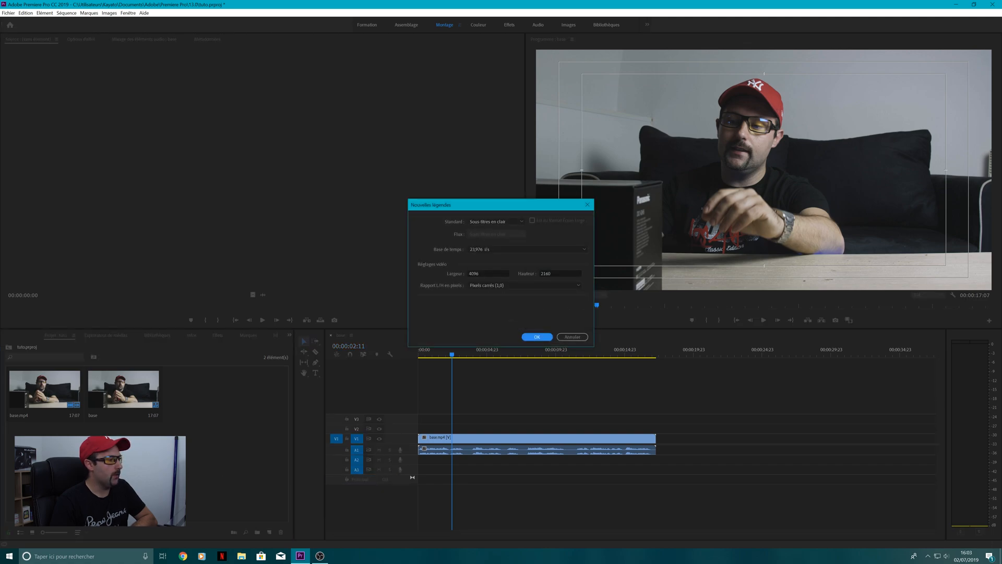
left_click(496, 221)
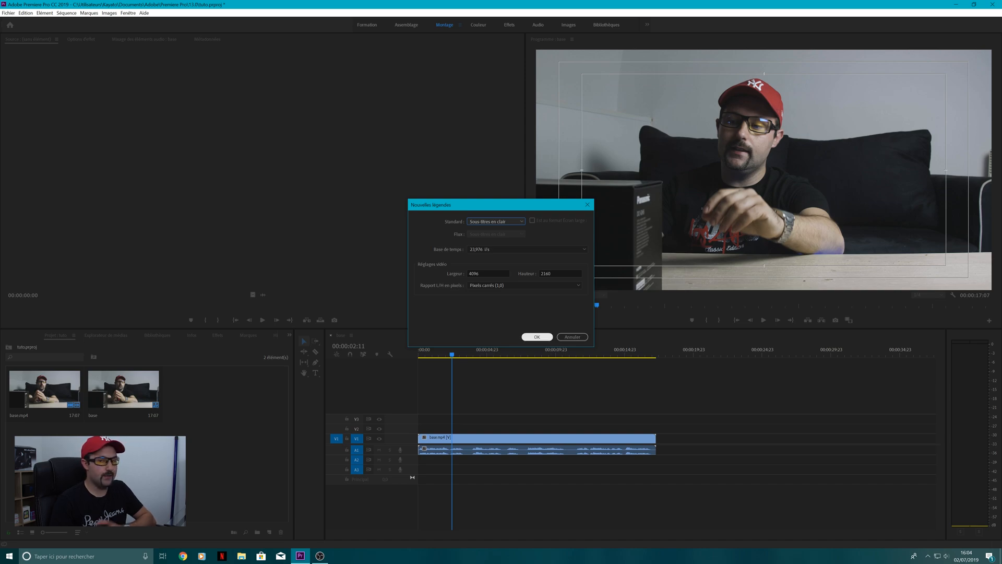
left_click(537, 337)
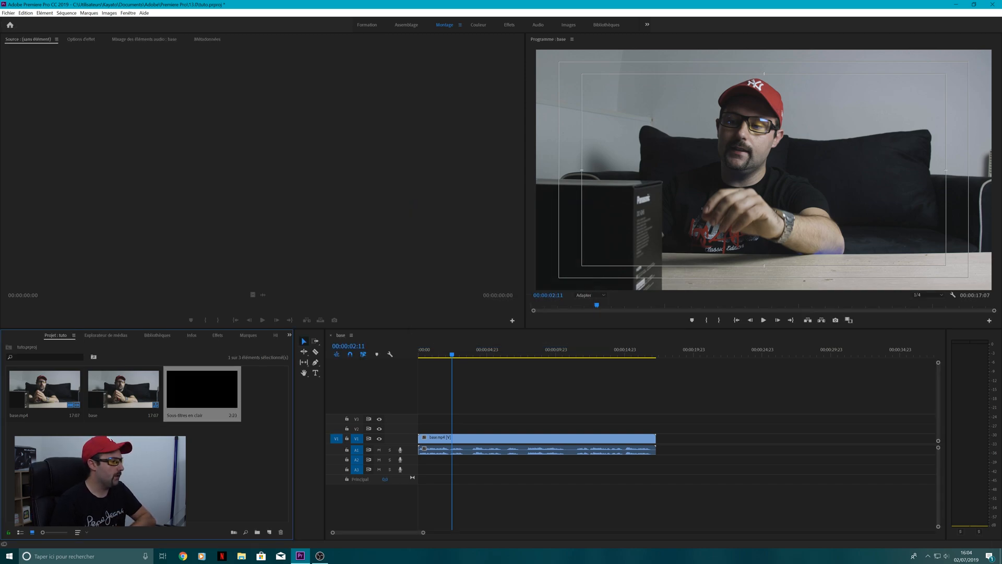
- Open the captions item for editing and set the first caption's text to "Voici une série que je peux vous conseiller"
double_click(219, 391)
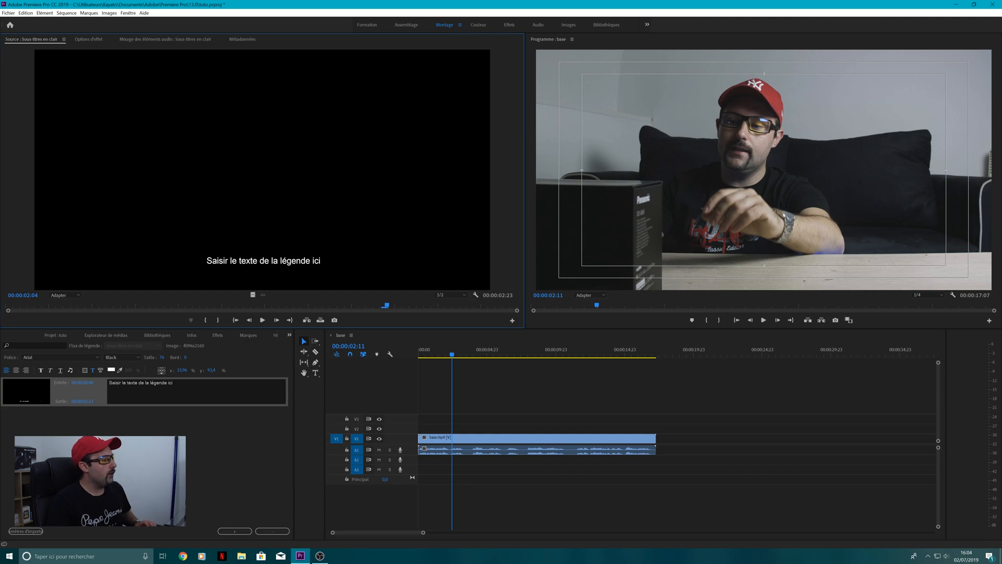
left_click(209, 391)
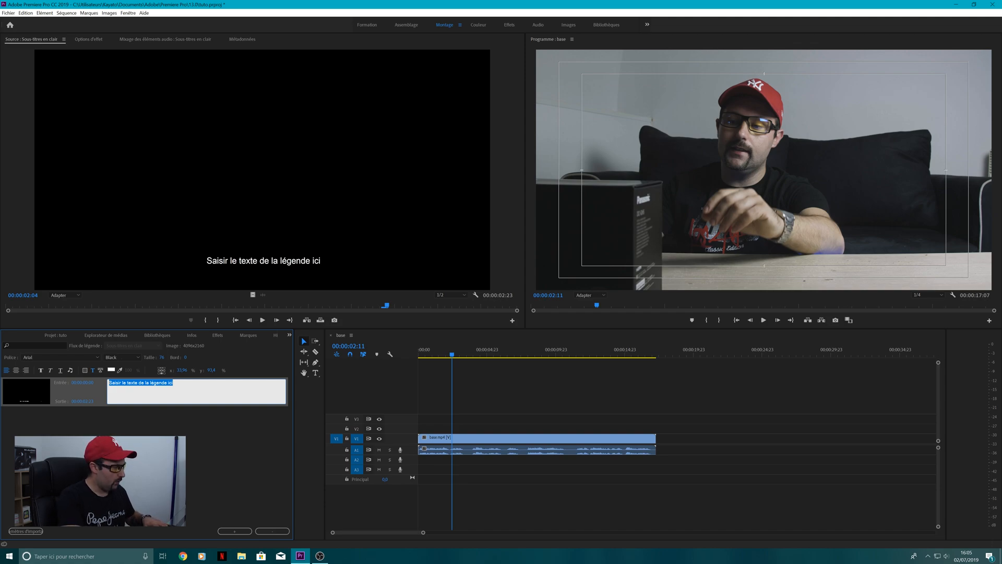
type("Voici ")
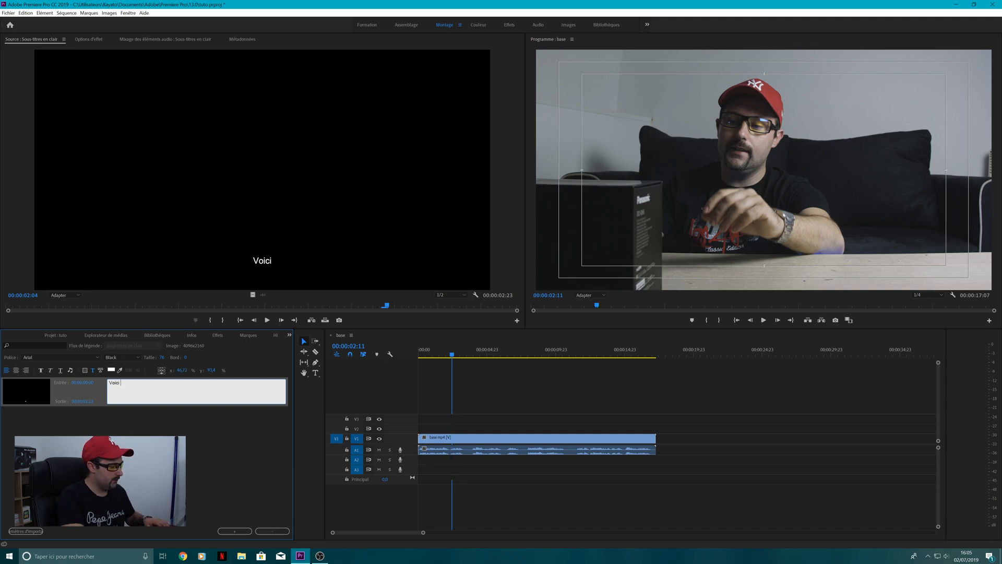
type("une série")
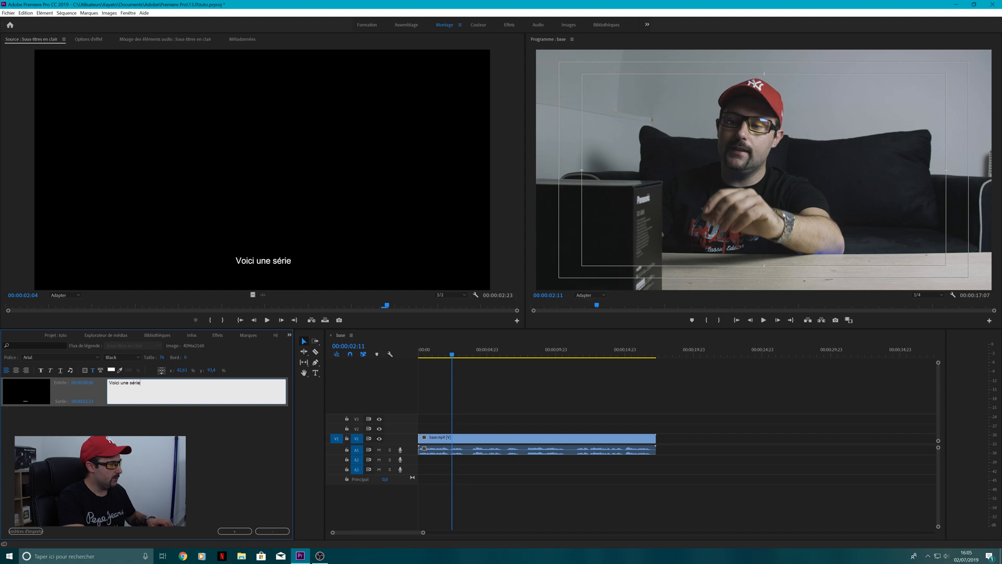
type(" que je ")
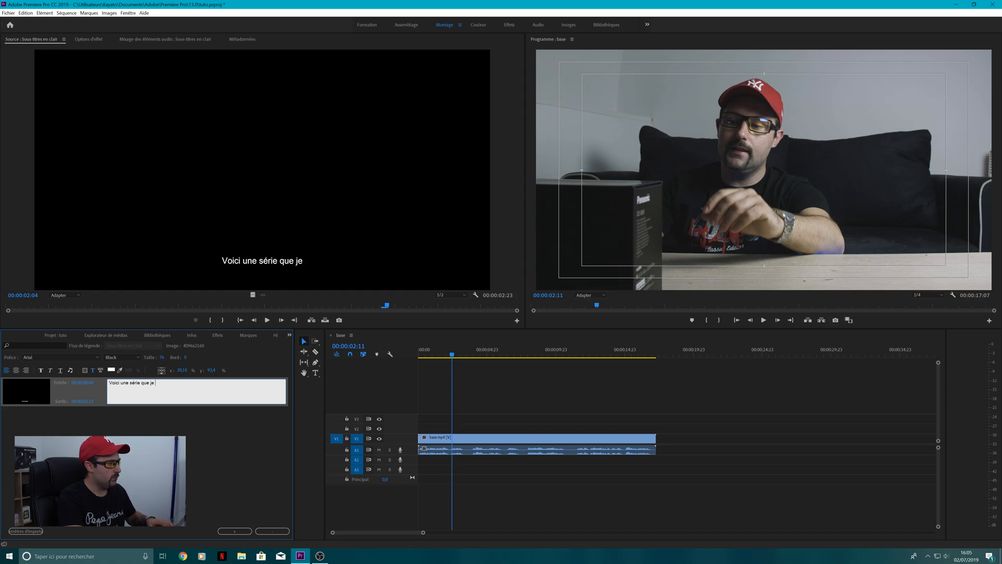
type("peux vous conse")
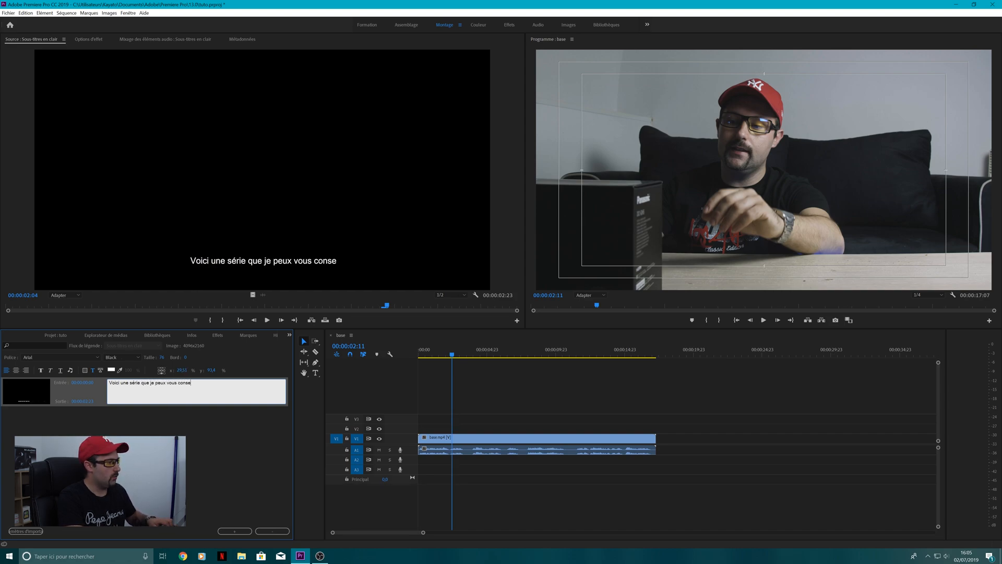
type("iller")
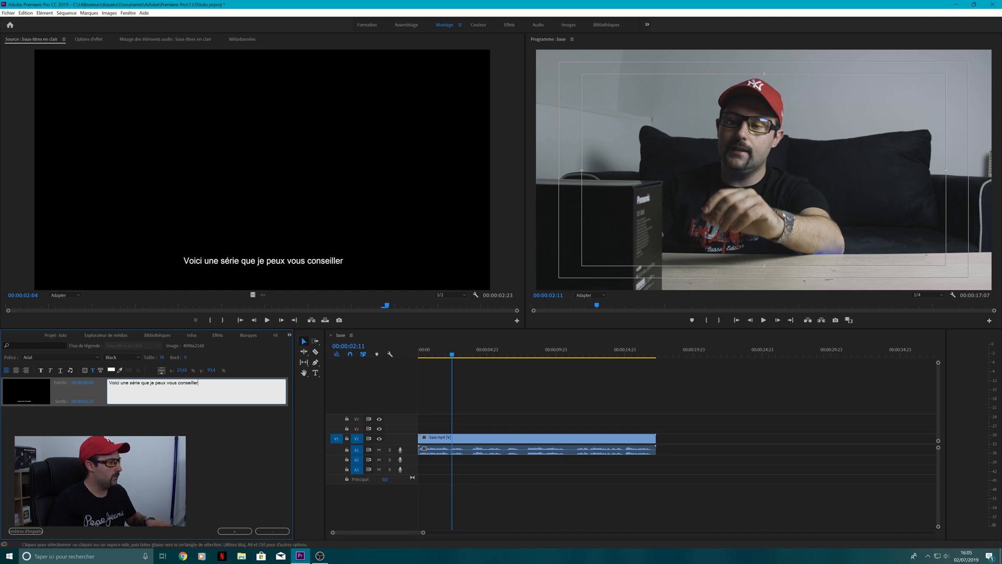
- Add a second caption with the text "Il s'agit de Supergirl"
left_click(234, 530)
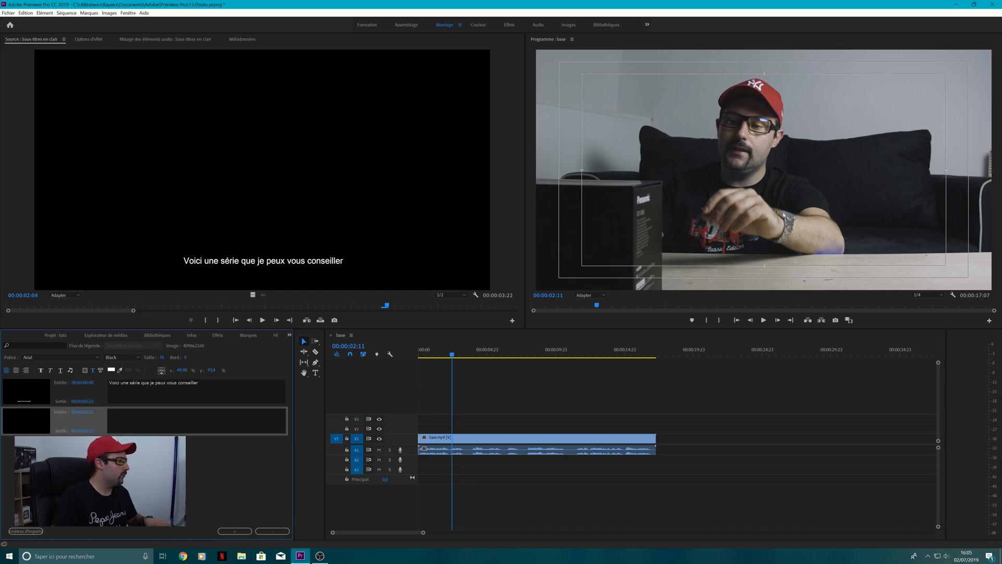
left_click(209, 421)
type("Il s'agit de Supergirl")
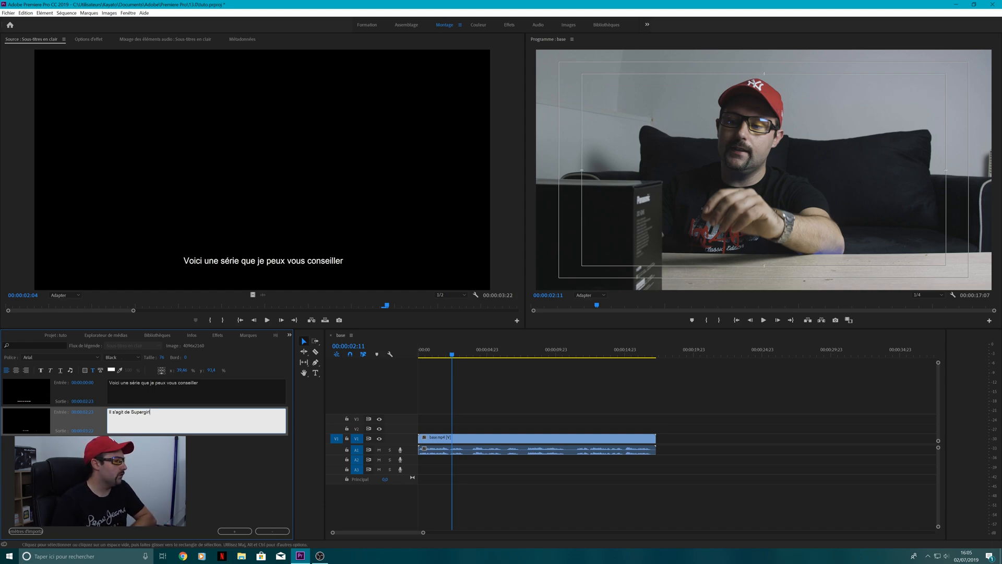
left_click(157, 481)
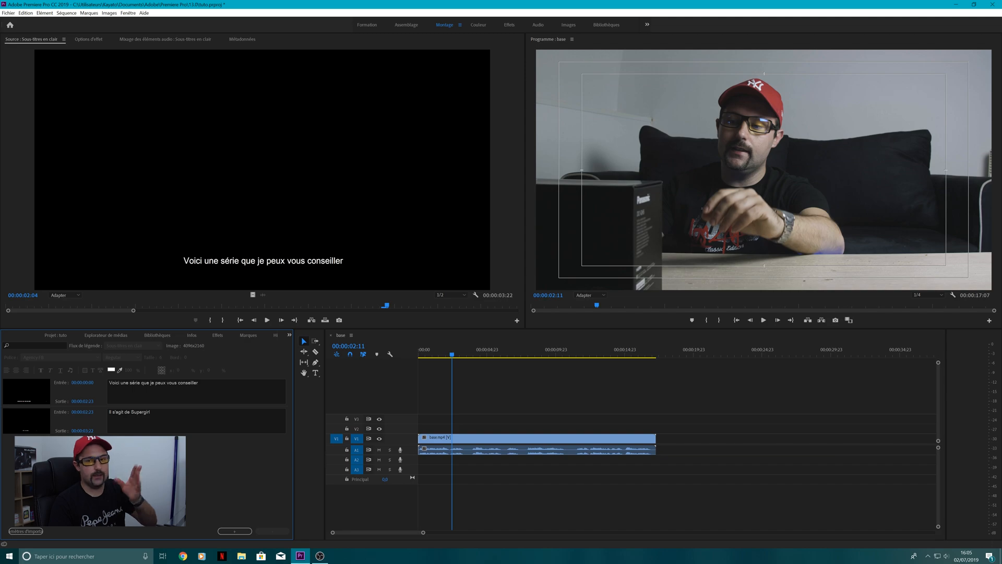
- Place the captions item on track V2 from the sequence start, extend it to the end of base.mp4 and play it back
left_click_drag(429, 349, 418, 349)
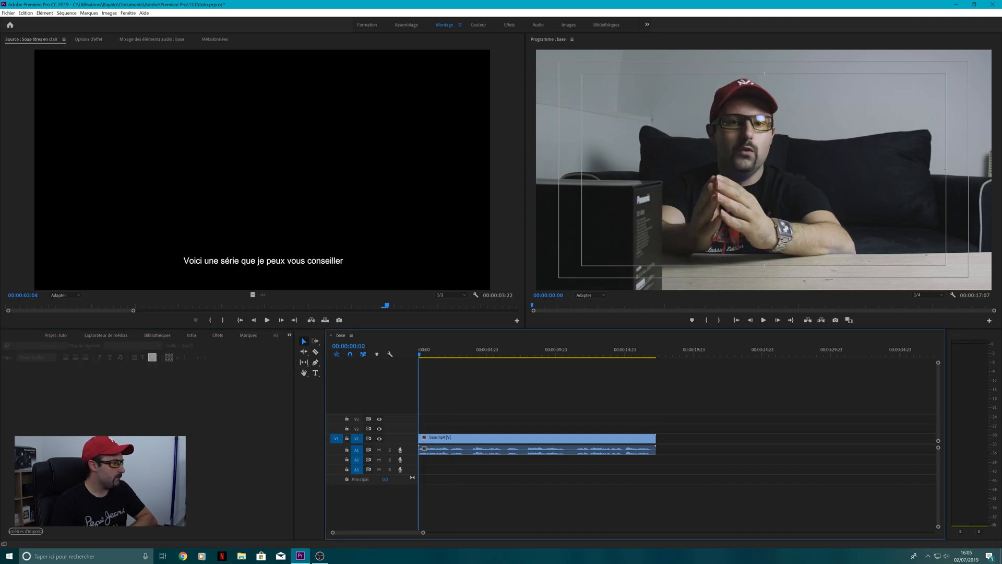
left_click(55, 335)
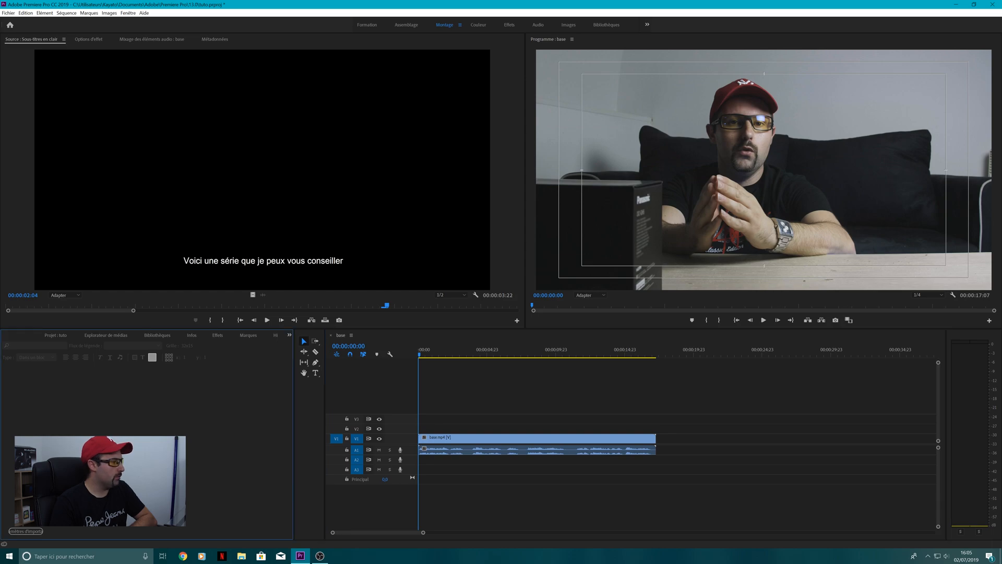
left_click(56, 335)
left_click_drag(202, 389, 656, 428)
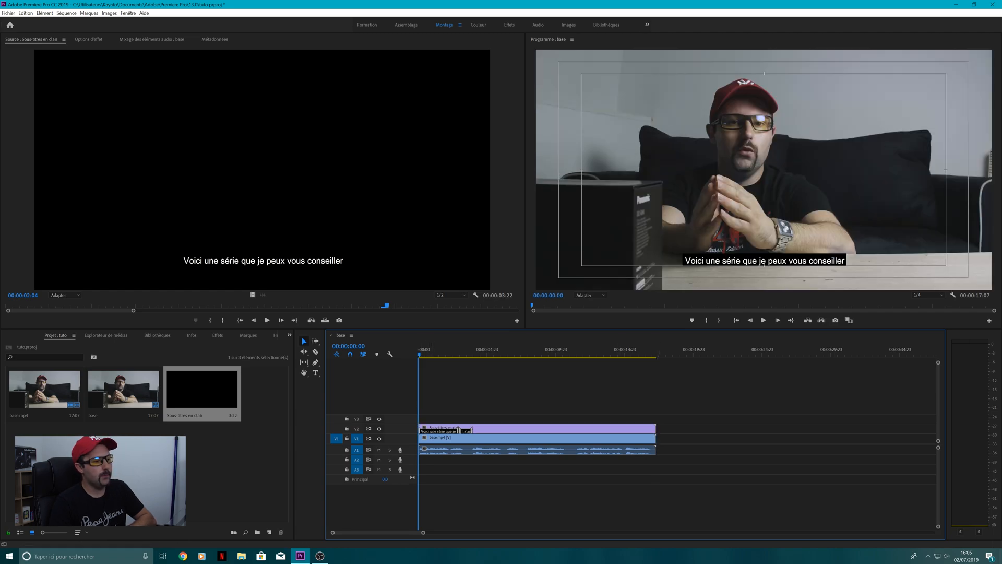
key("space")
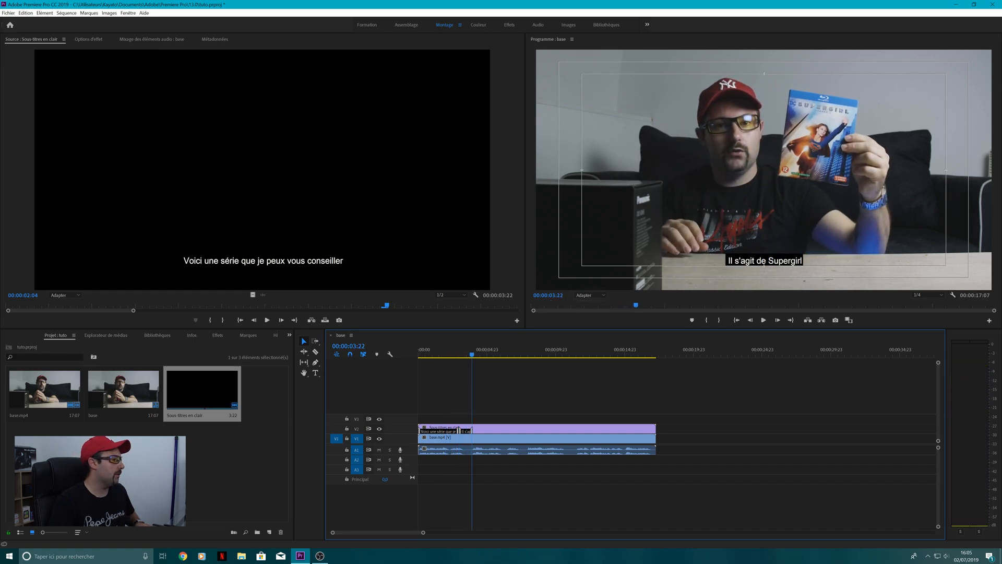
- Open the captions item for editing and extend the first caption's text with "de" and a second line "DC Universe"
double_click(202, 391)
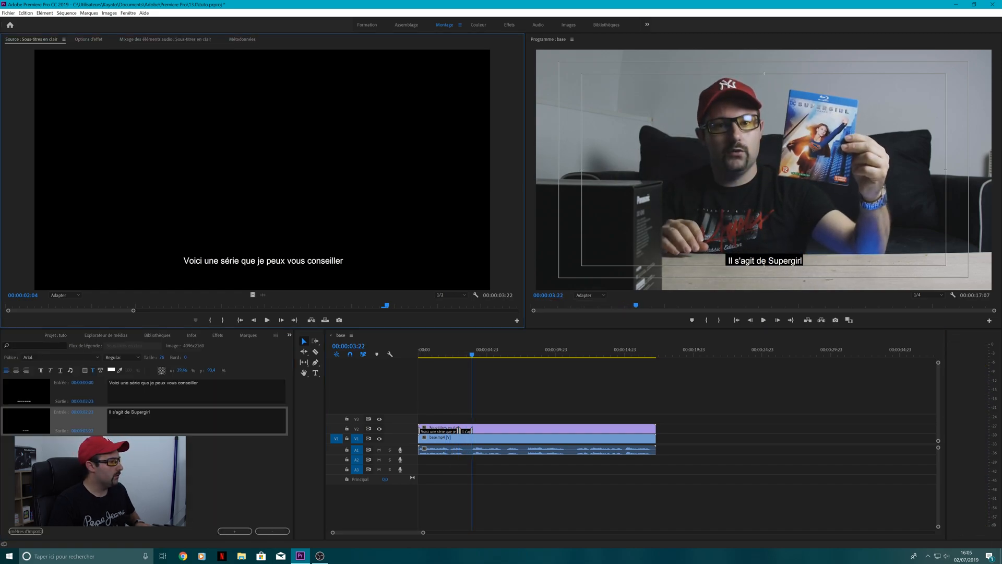
left_click(205, 390)
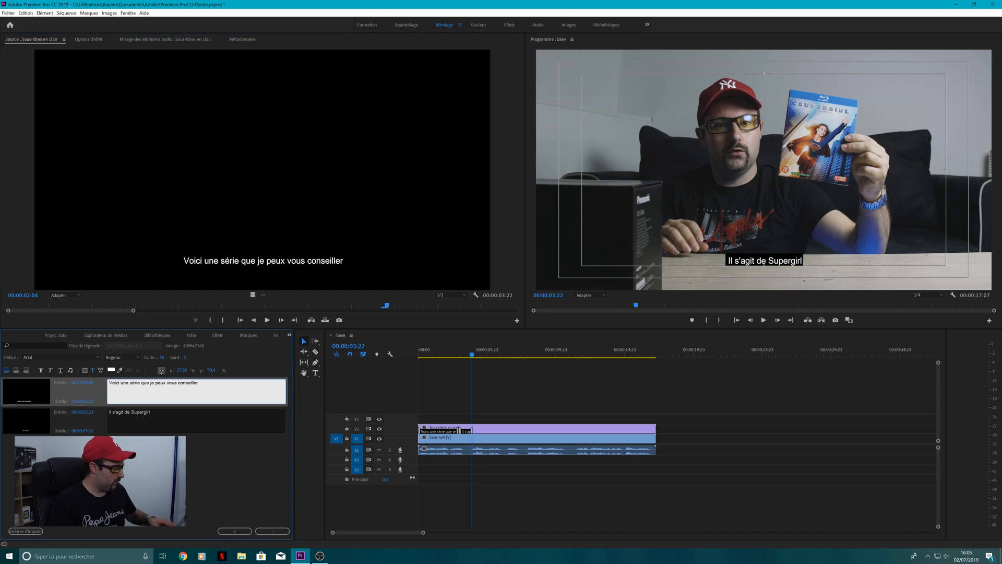
type("de")
key("Return")
type("DV")
key("BackSpace")
type("C Un")
type("iser")
key("BackSpace")
key("BackSpace")
key("BackSpace")
type("verse")
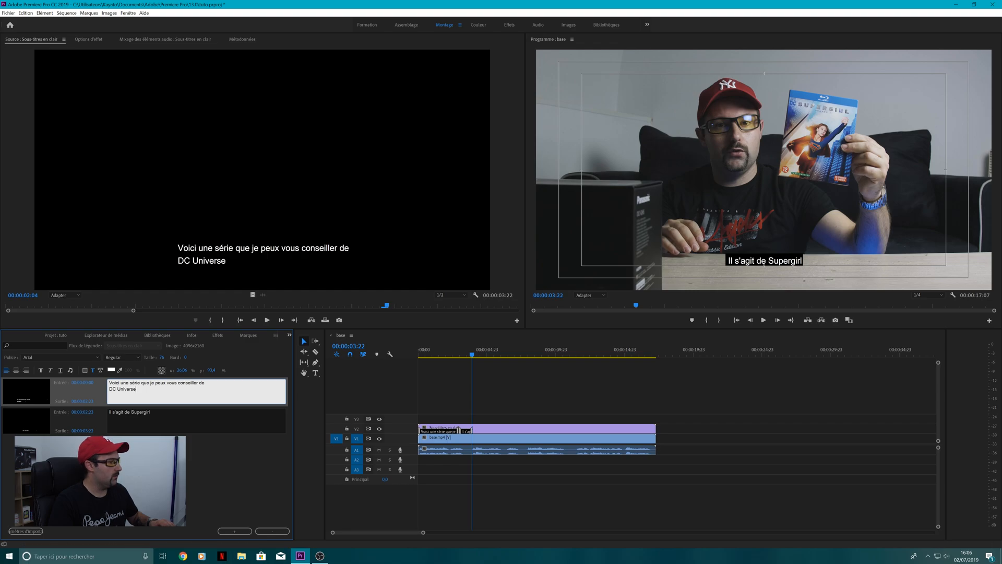
- Set the second caption's text to "C'est la série Supergirl"
left_click(152, 412)
type("C'")
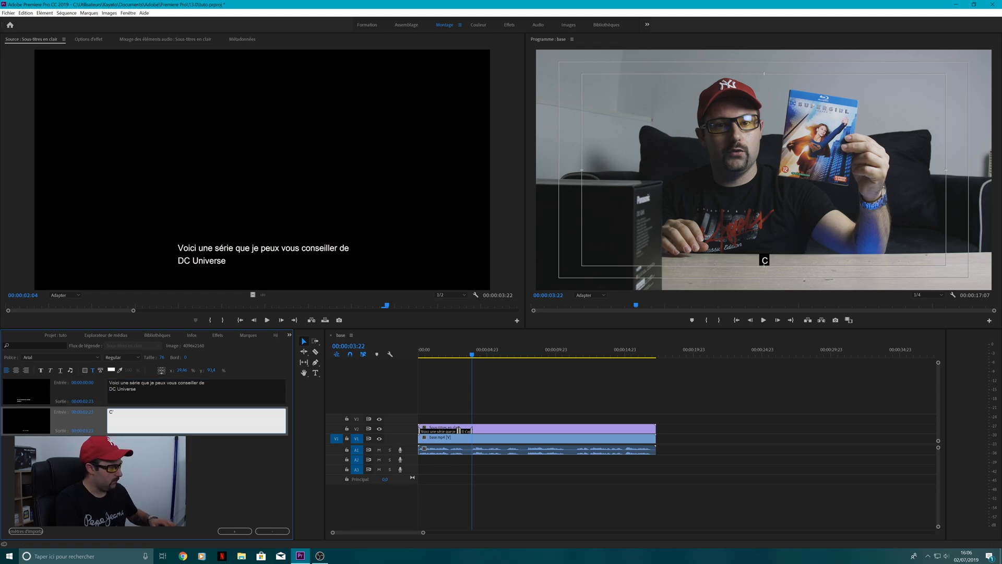
type("est la série ")
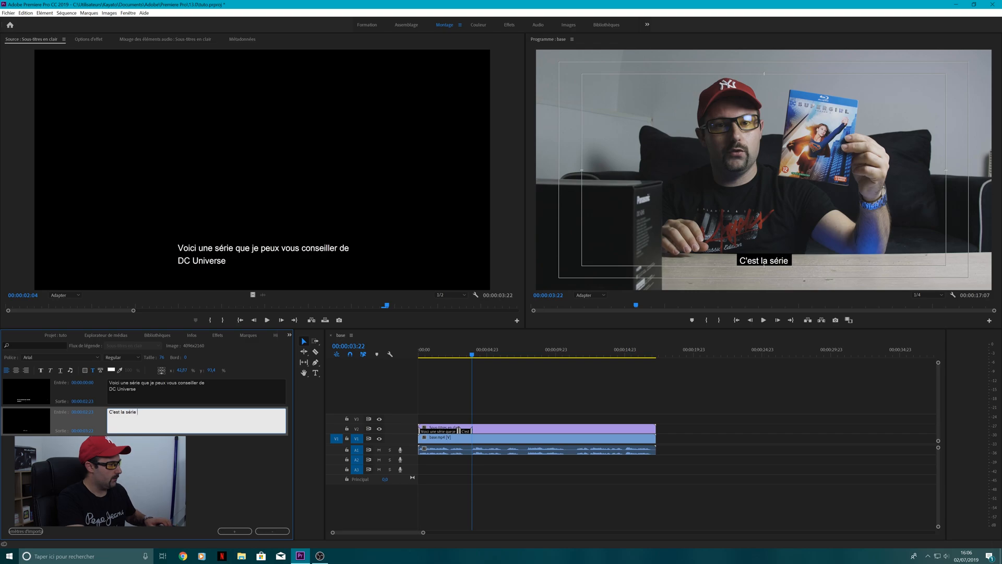
type("Supergirl")
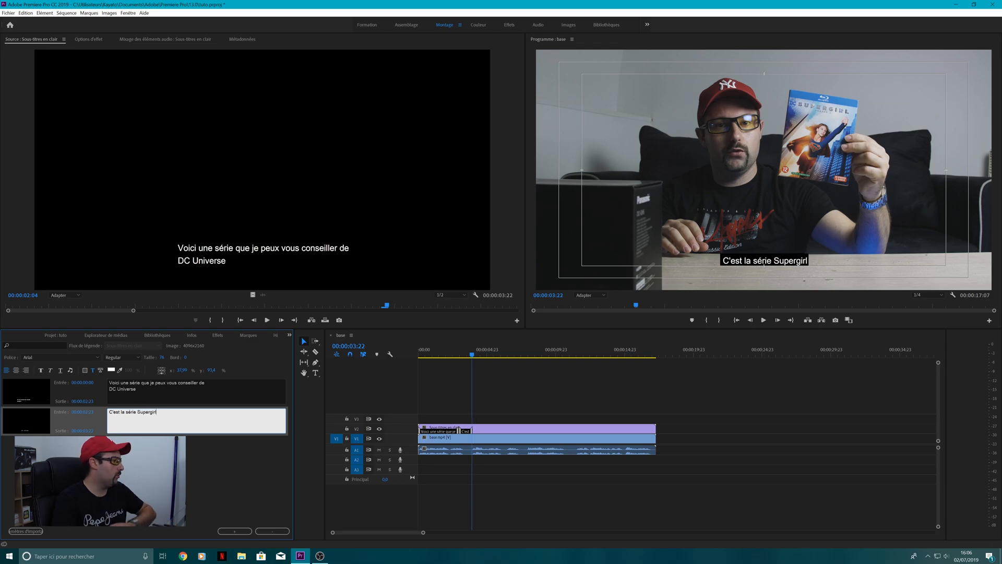
left_click(236, 480)
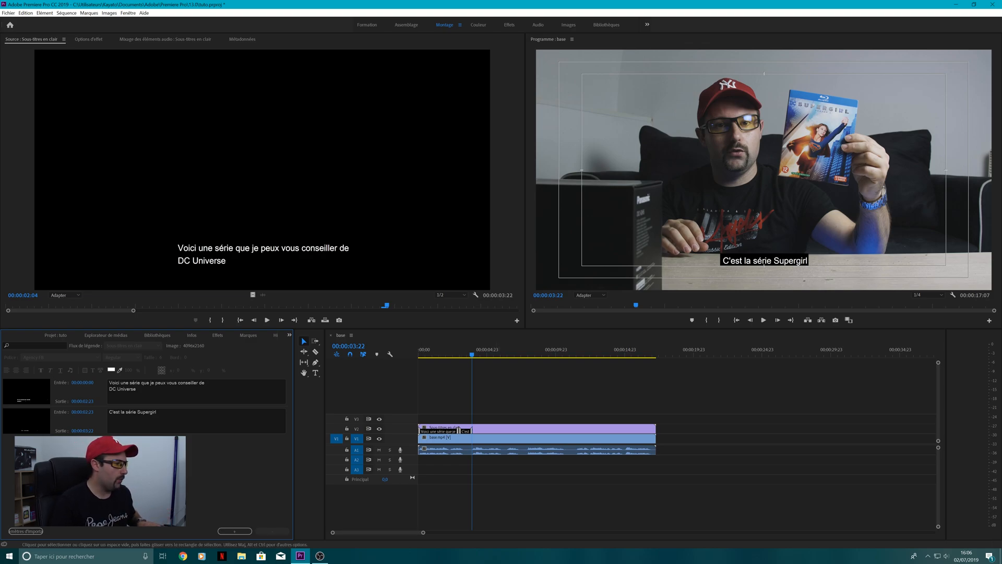
- Extend the second caption to 00:00:06:17, play the sequence from the start and set the first caption's out point to 00:00:02:05
left_click(418, 351)
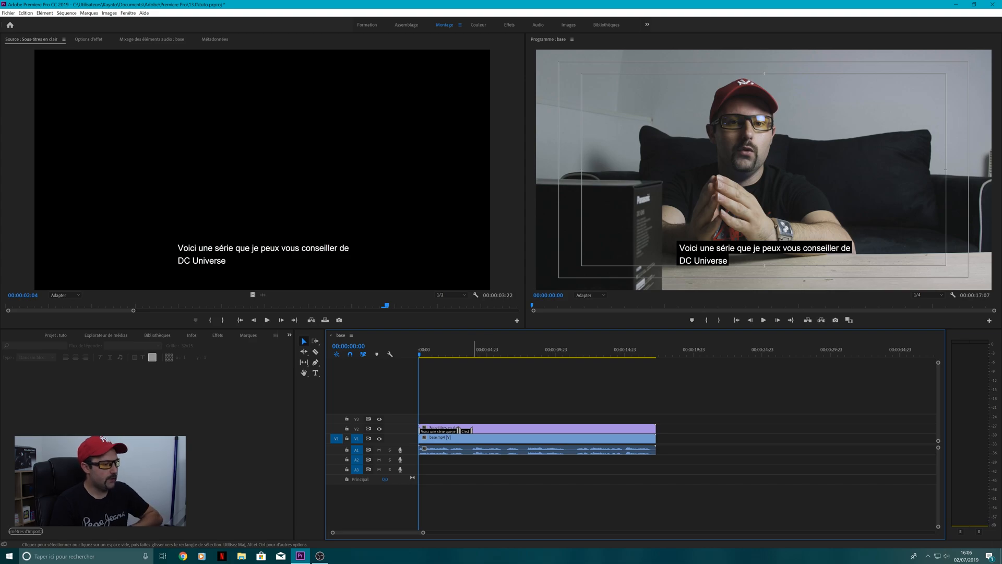
left_click_drag(474, 430, 510, 429)
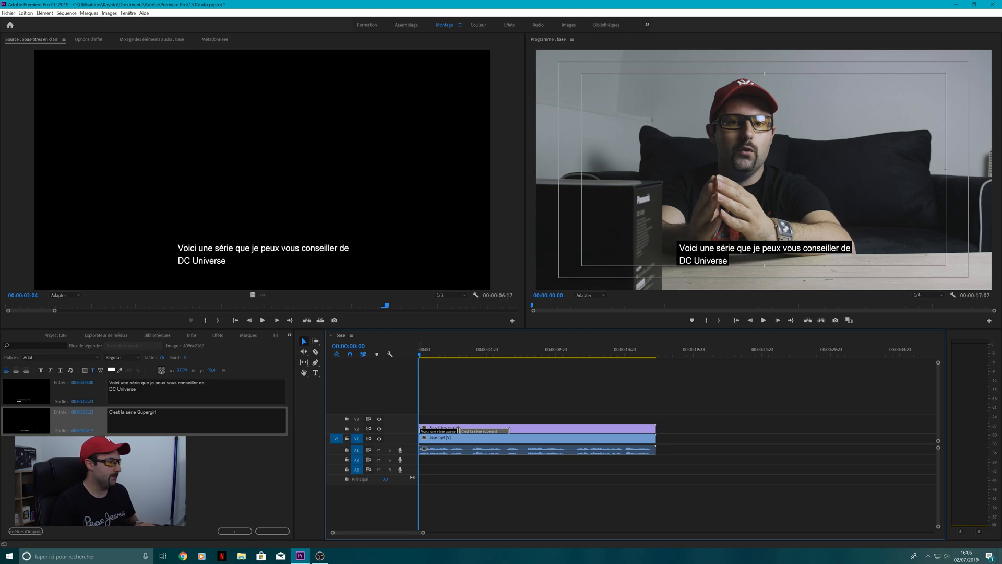
key("space")
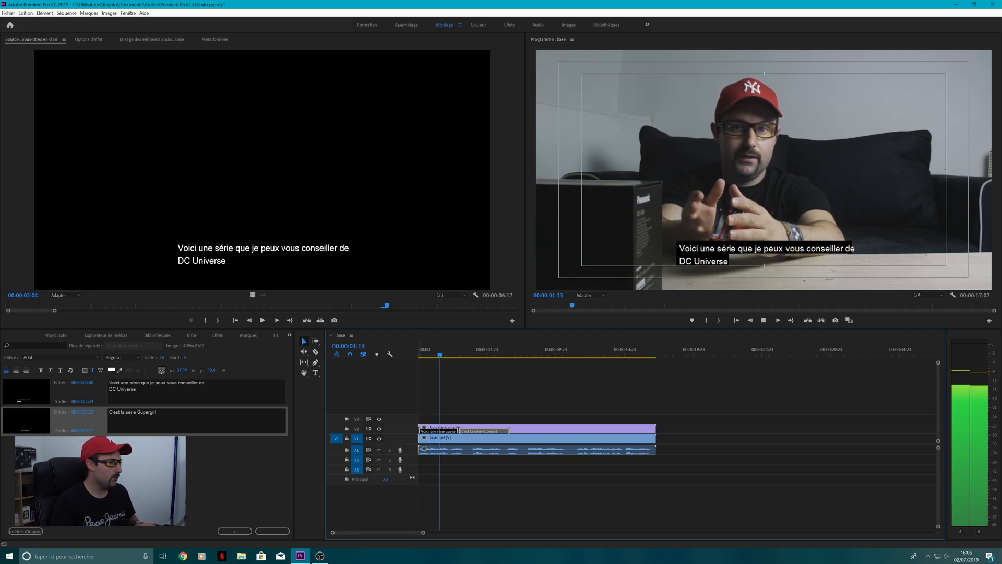
key("space")
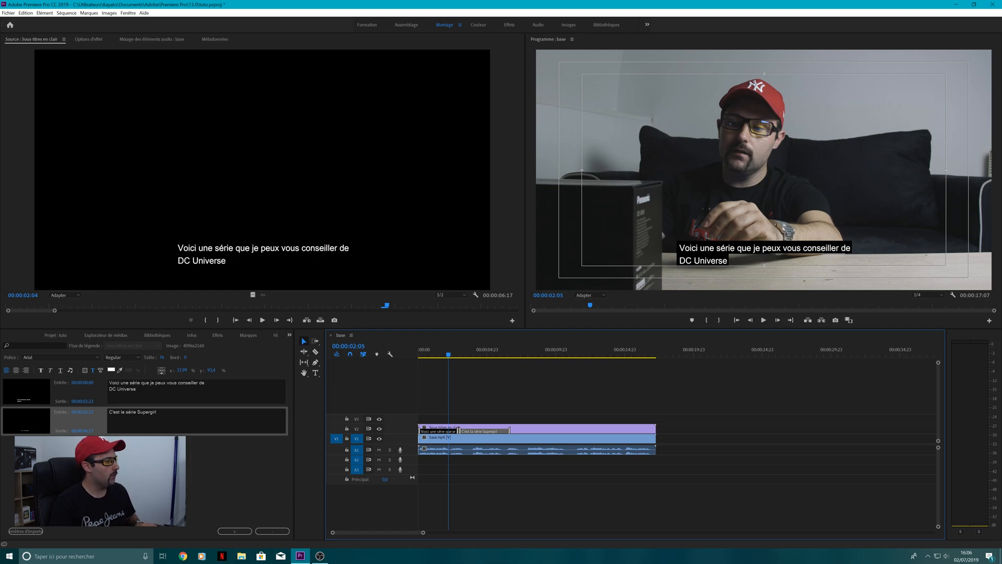
left_click(88, 401)
left_click(97, 401)
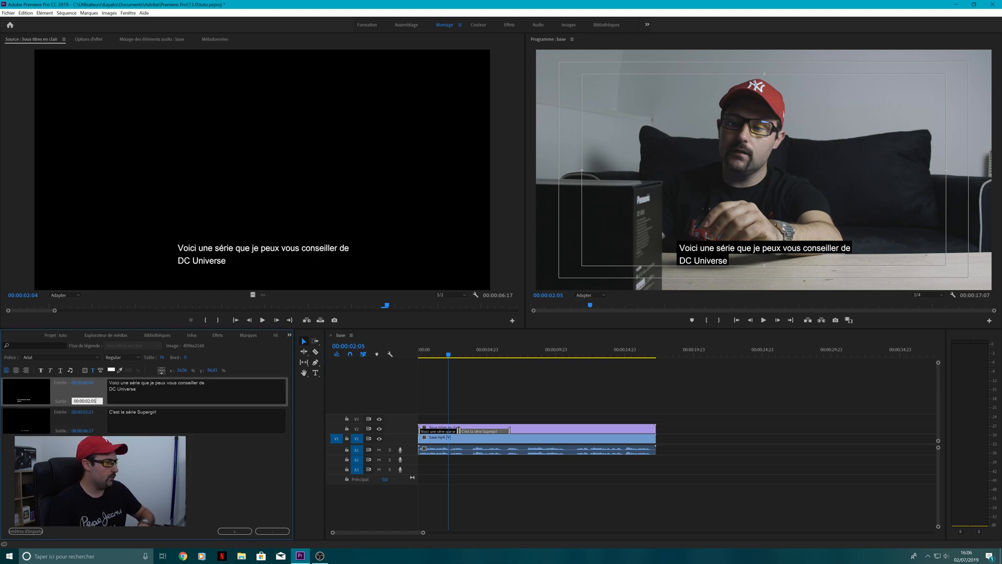
key("Return")
- Play on to 00:00:02:17 and reword the second caption as "C'est celle de Supergirl"
key("space")
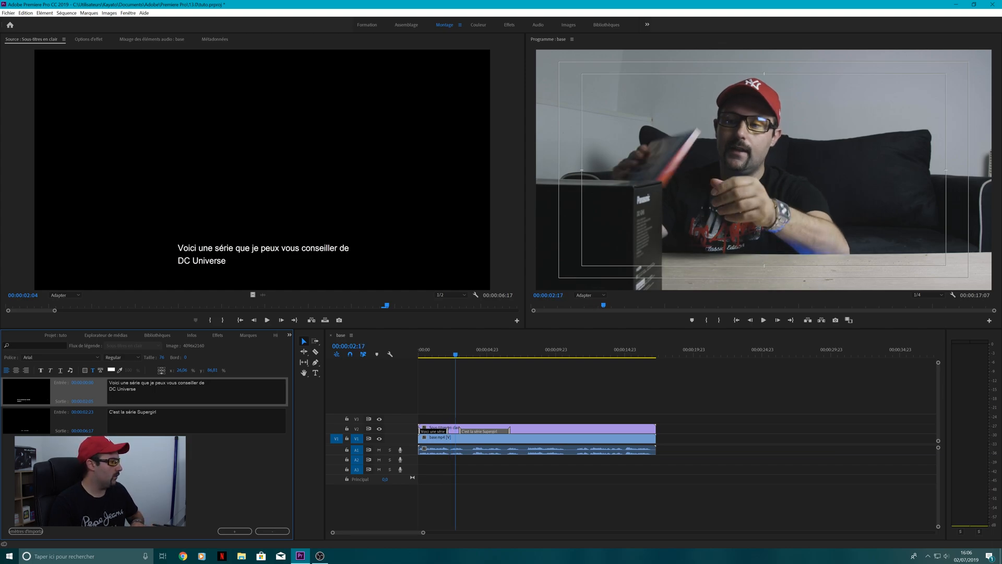
double_click(115, 412)
type("C'est celle de")
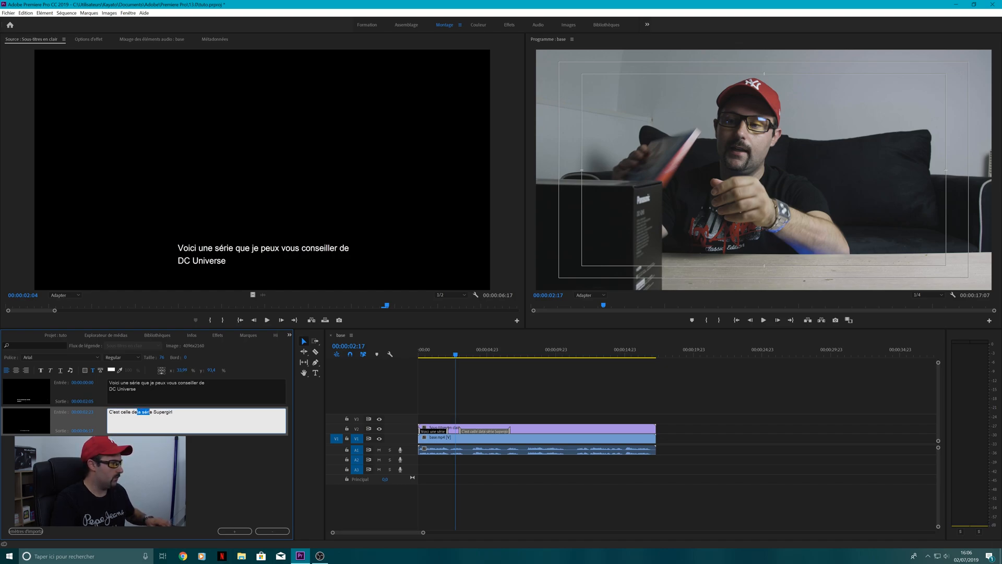
key("BackSpace")
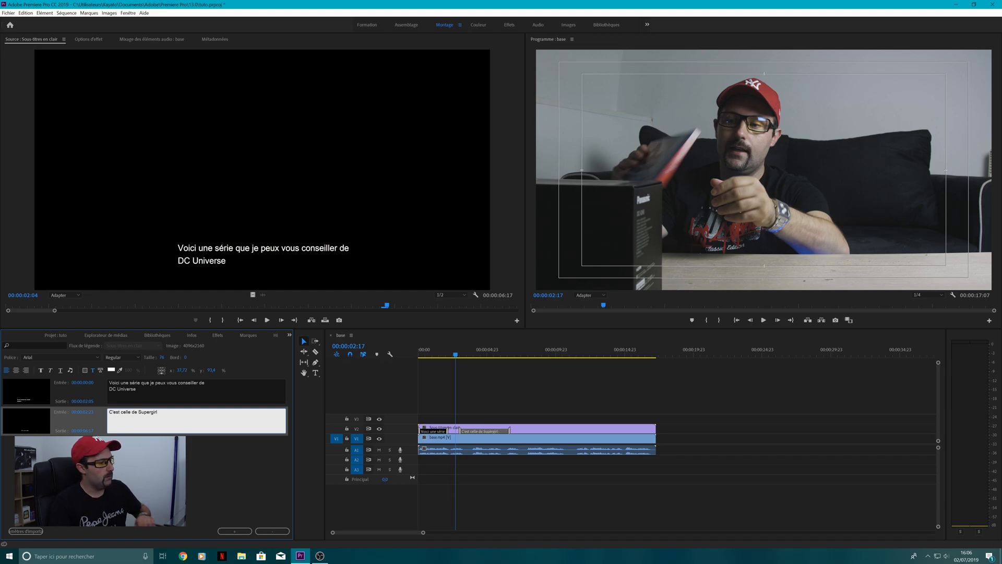
- Play on to 00:00:04:21, remove the extra spaces before "Supergirl" in the second caption and set its out point to 00:00:04:21
left_click(425, 391)
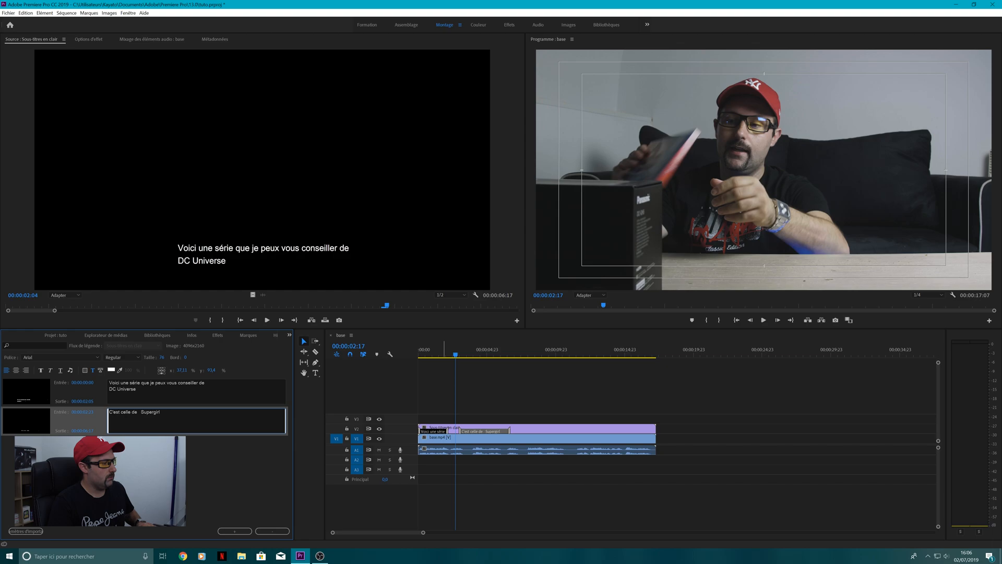
key("space")
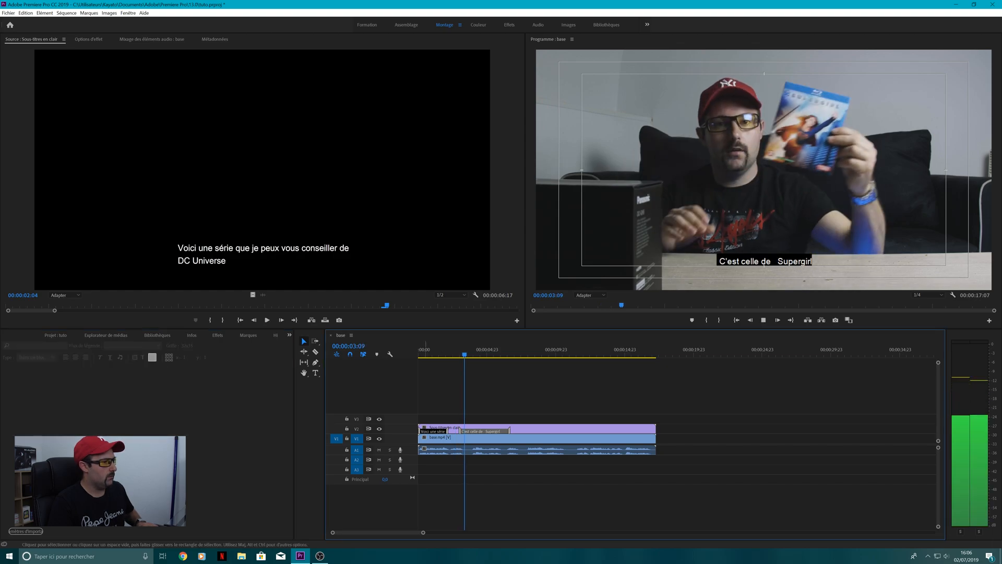
key("space")
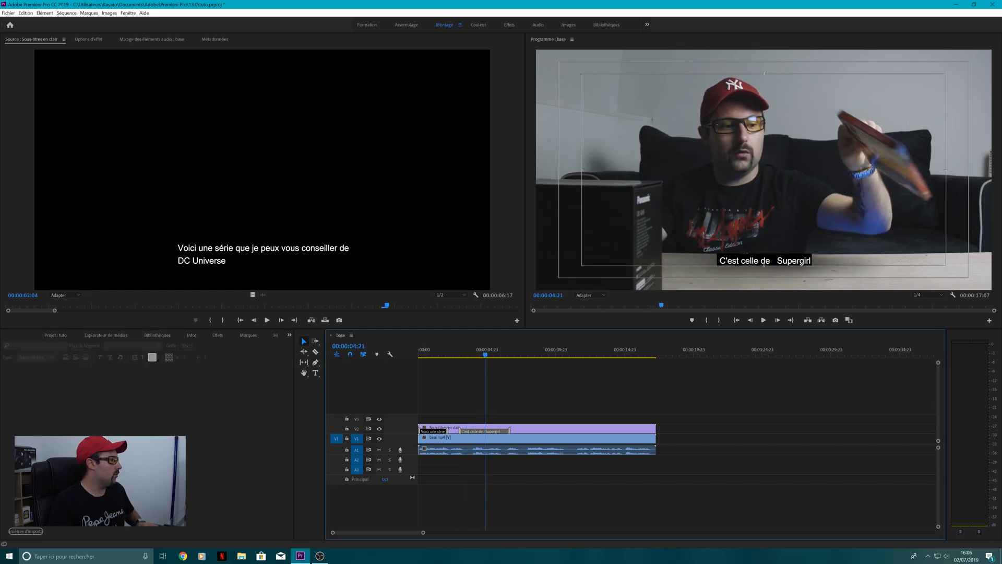
left_click(485, 429)
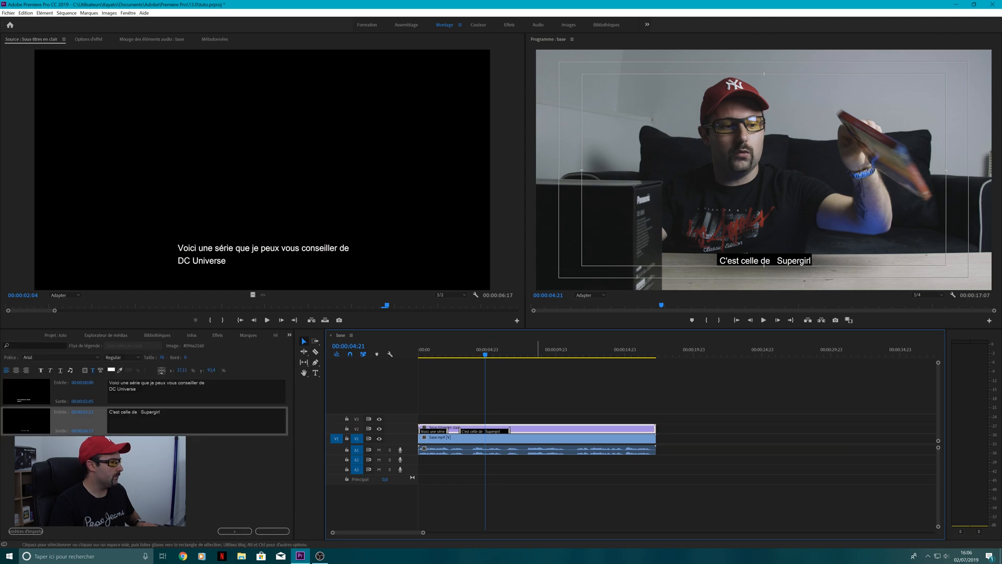
left_click(141, 412)
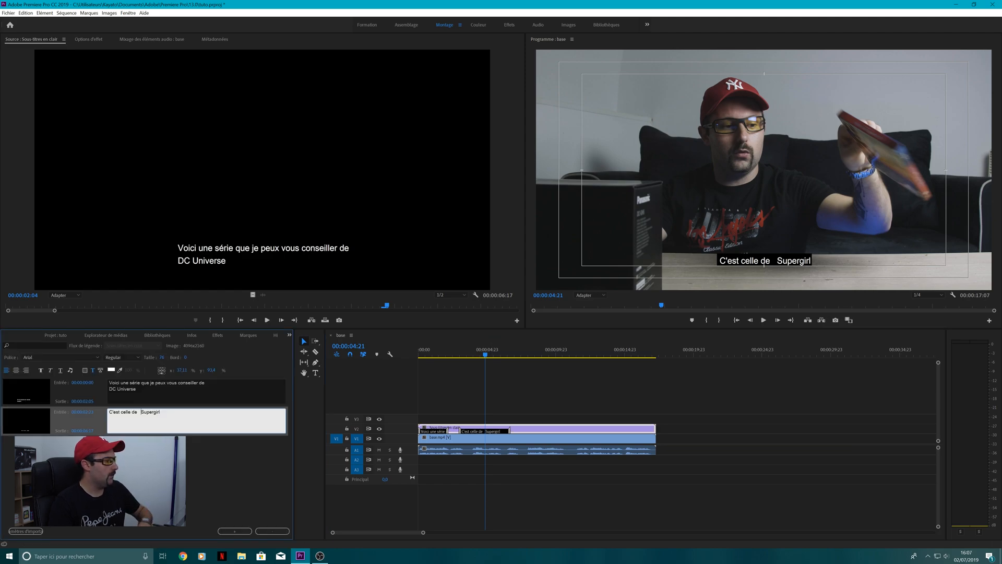
key("BackSpace")
key("BackSpace")
key("BackSpace")
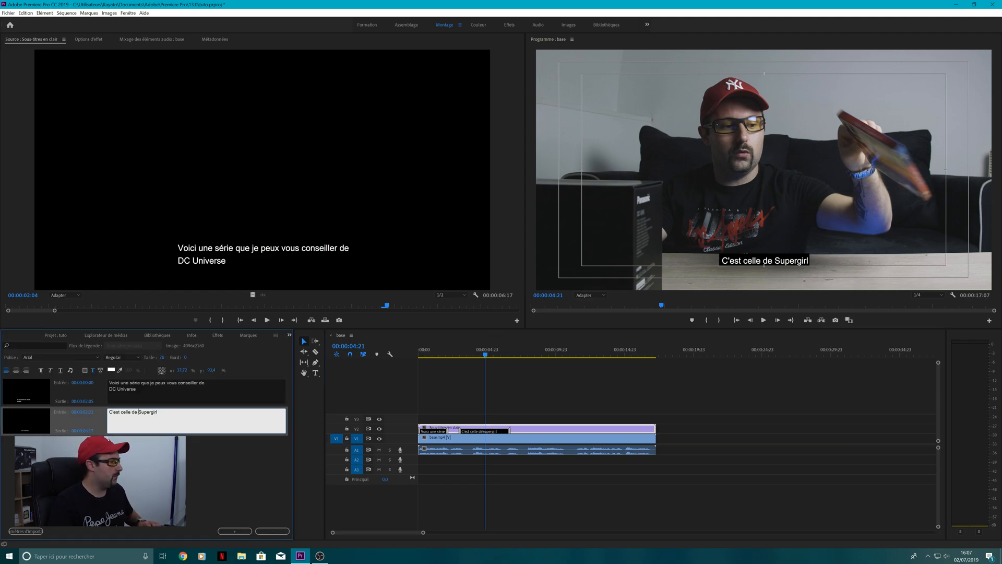
key("Tab")
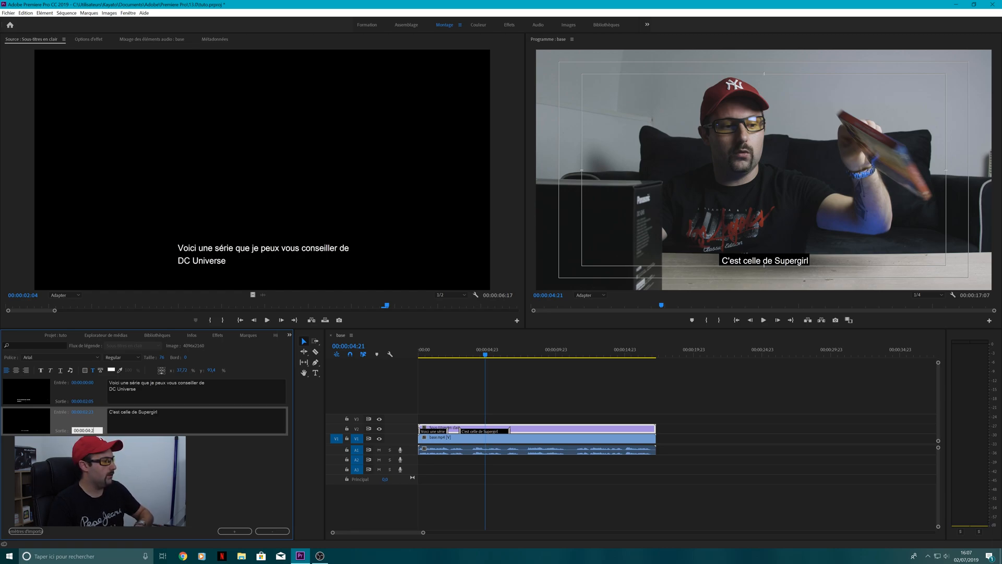
key("Return")
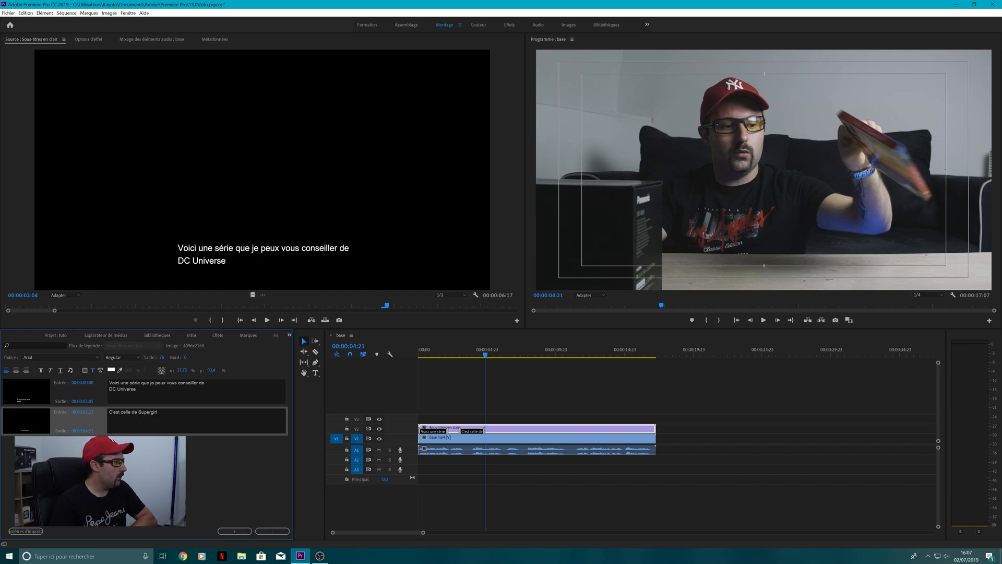
- Select both captions with the playhead on the second one and reduce their background opacity to 0
left_click(149, 389)
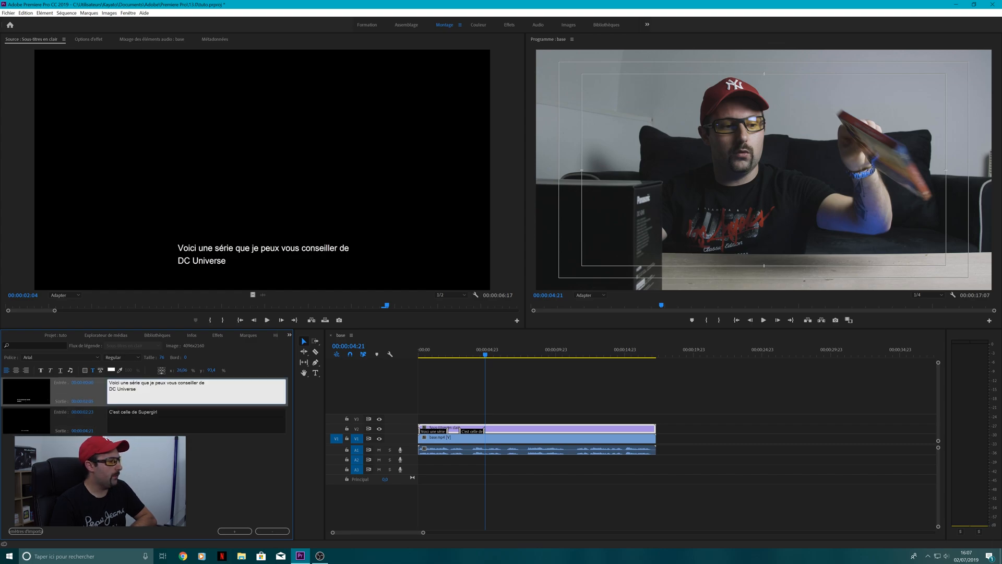
left_click(476, 354)
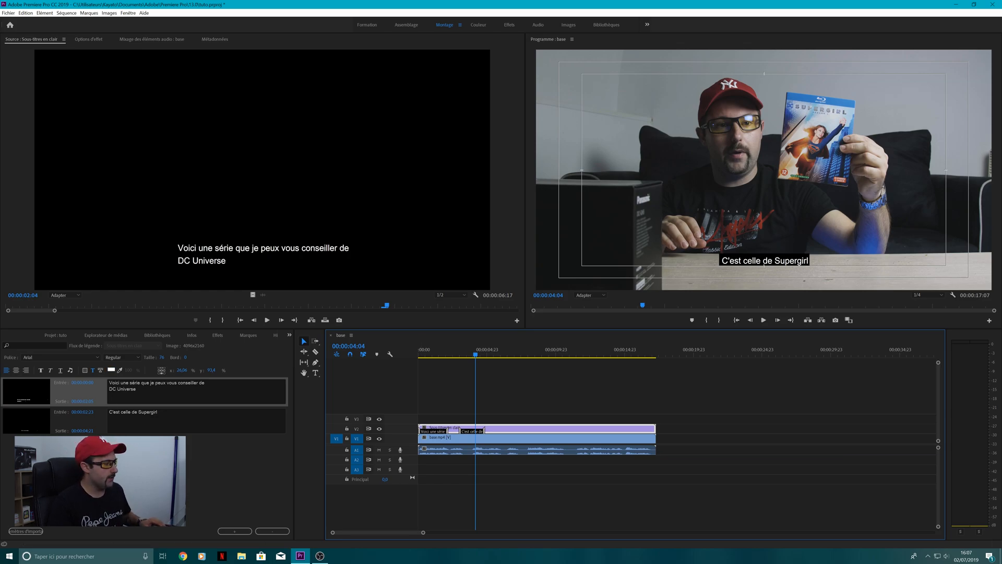
left_click(61, 422, "shift")
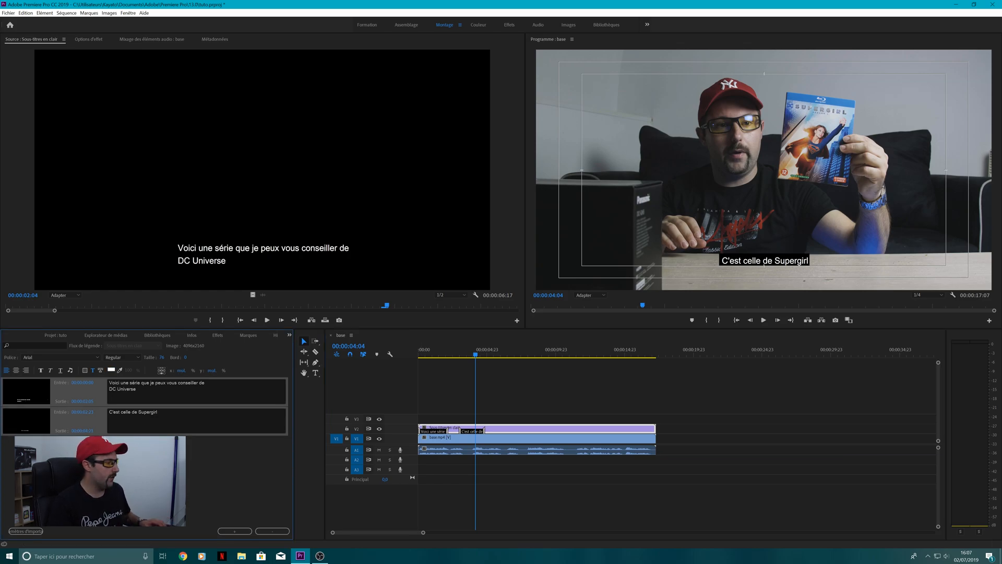
left_click(85, 370)
left_click_drag(128, 370, 112, 370)
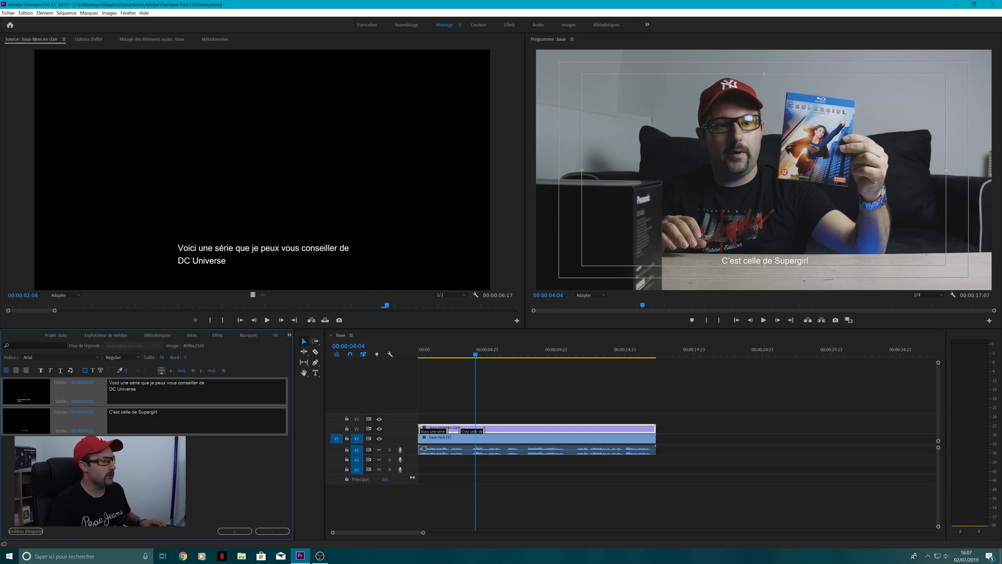
- Try a bright red background on both captions and return the background opacity to 0
left_click(112, 370)
left_click(539, 357)
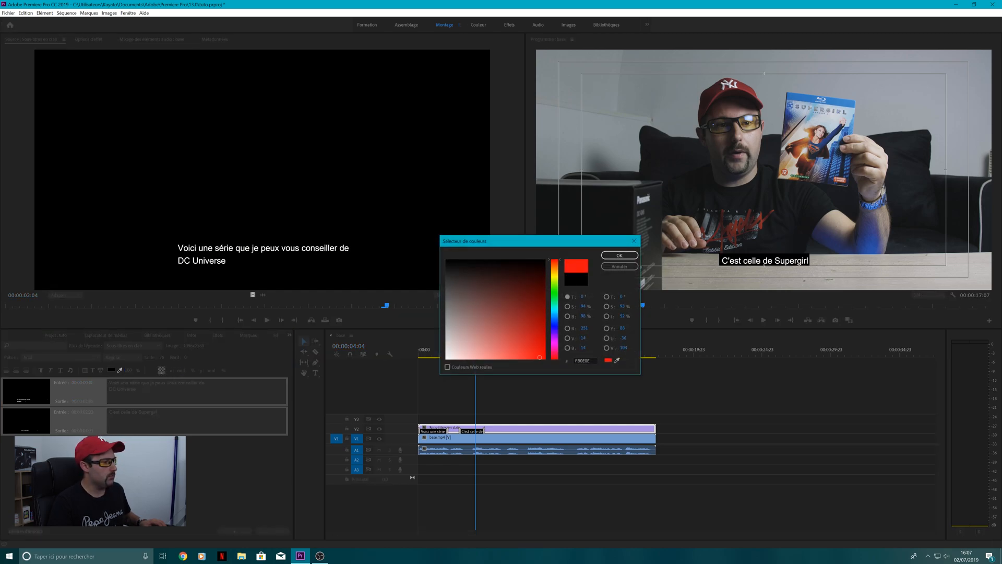
left_click(620, 255)
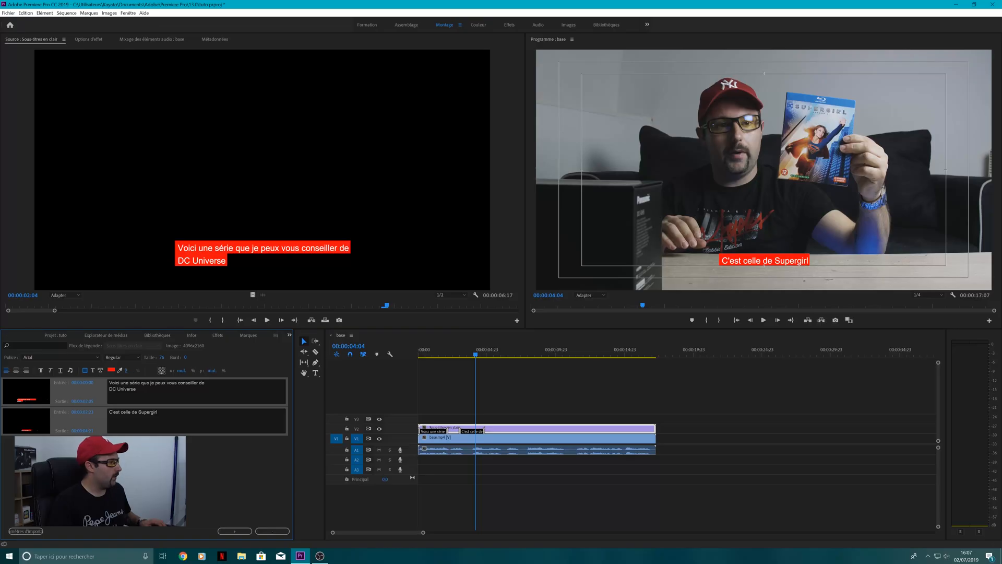
left_click_drag(128, 370, 101, 370)
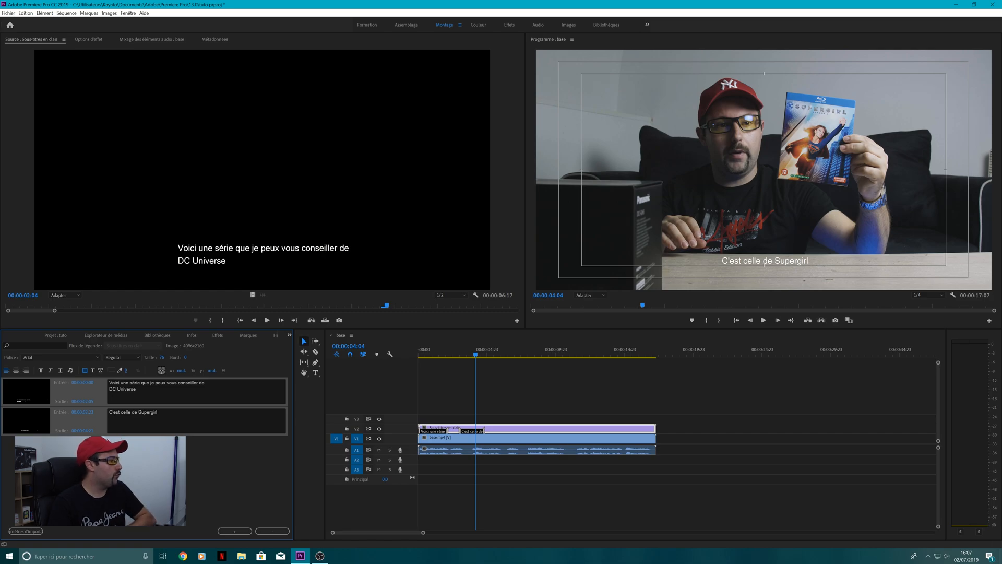
- Centre-align the text of both captions and give it a black (000000) border
left_click(15, 371)
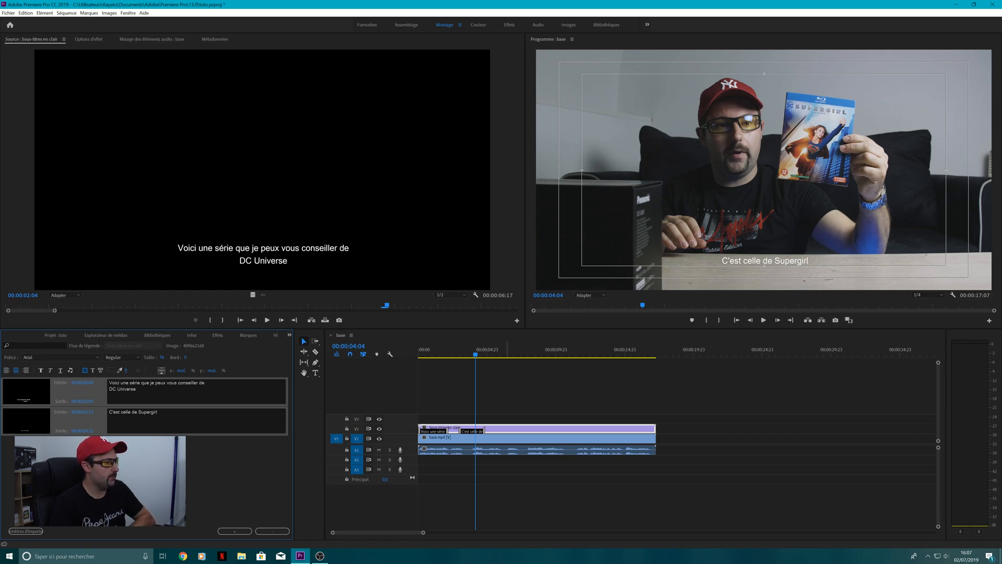
left_click(433, 350)
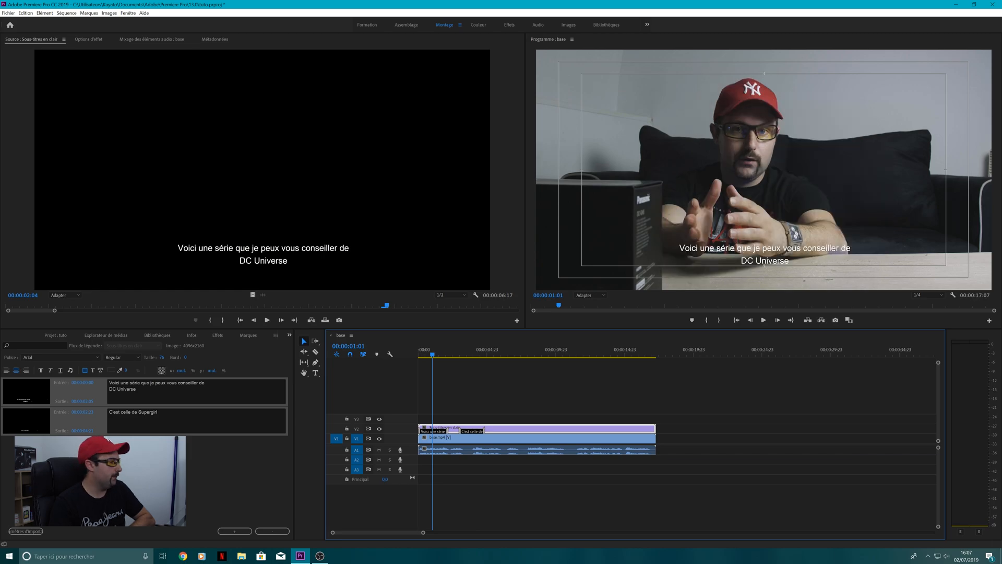
left_click(100, 371)
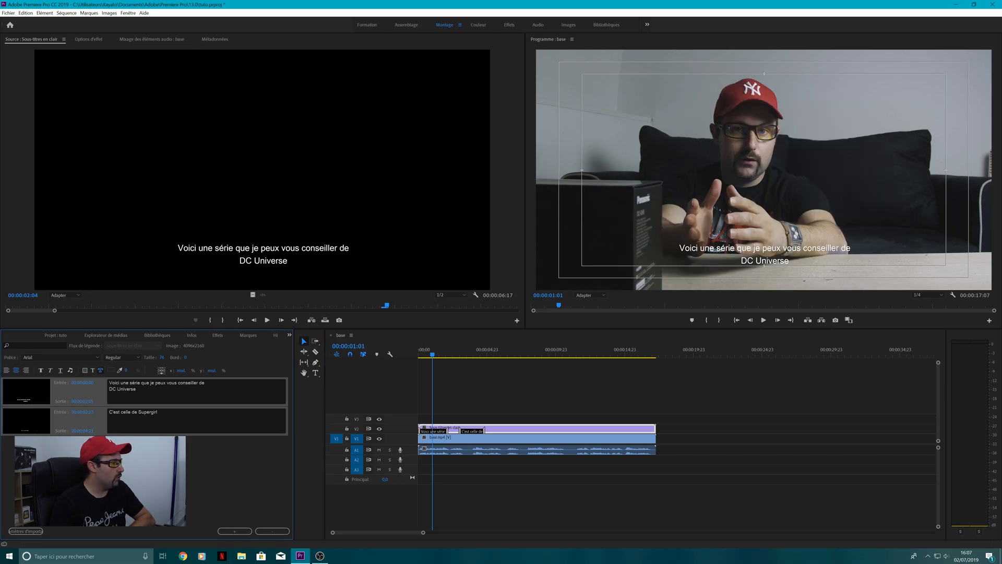
left_click_drag(185, 358, 225, 357)
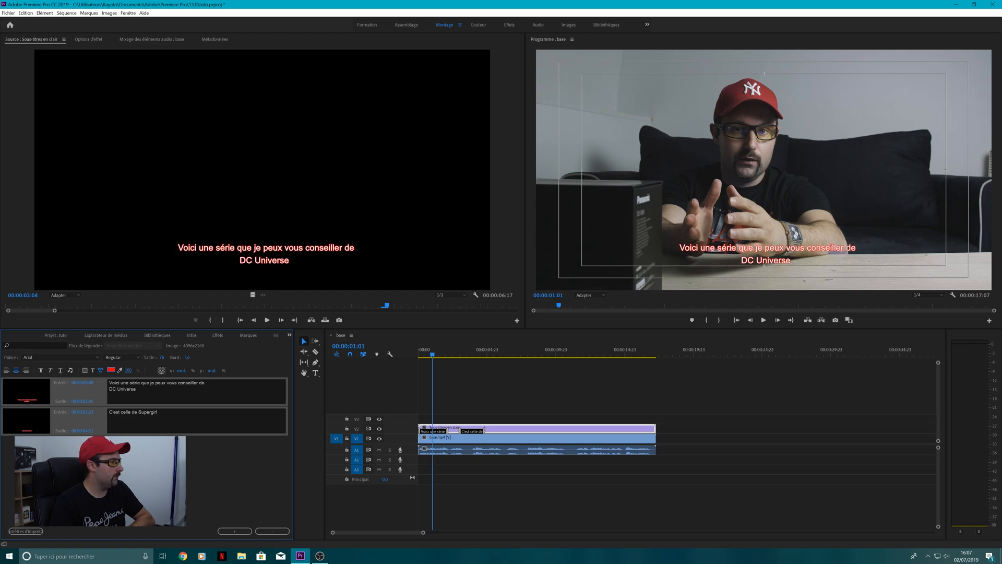
left_click(111, 370)
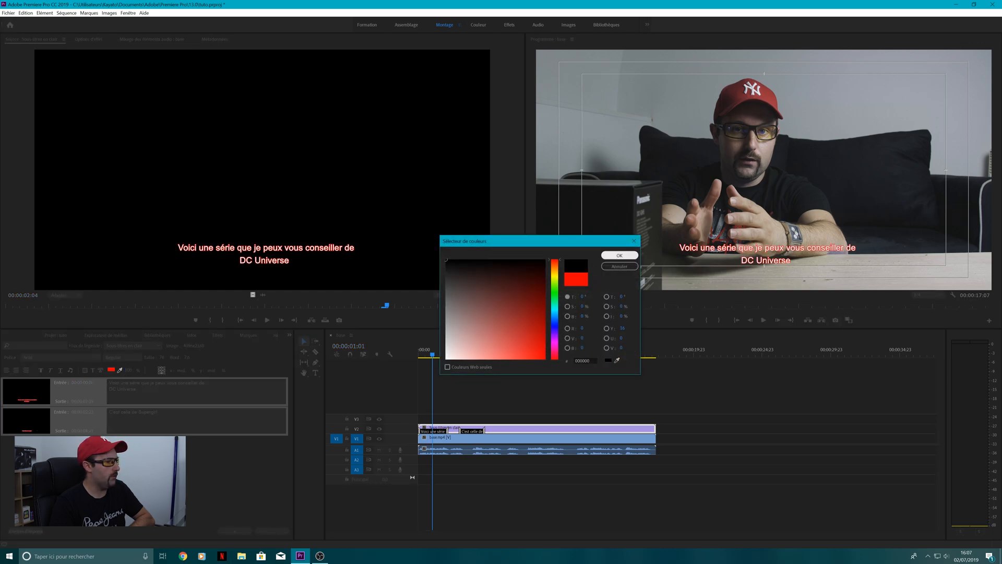
left_click(619, 255)
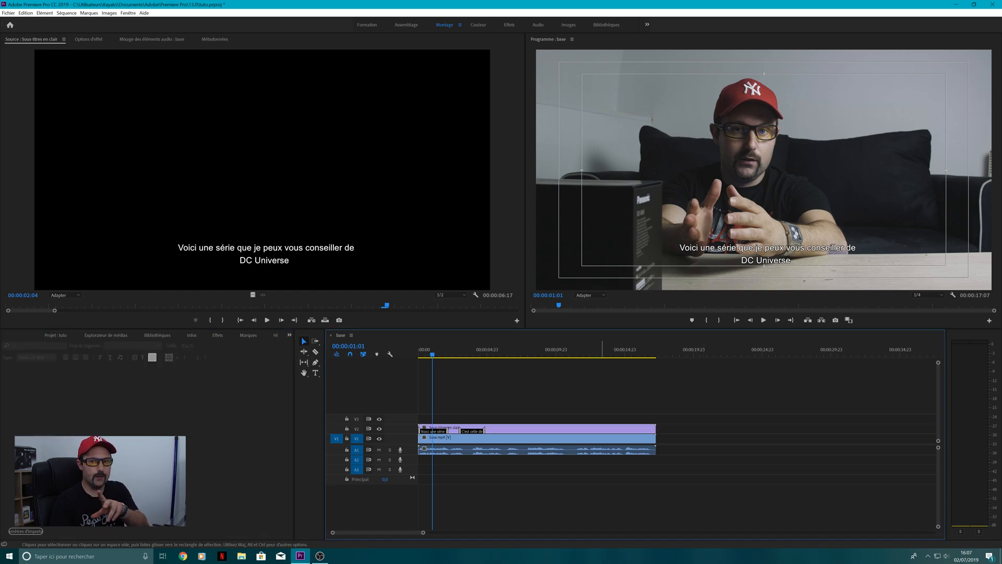
- Open the media export settings for the sequence and show the export options available for the captions
left_click(8, 12)
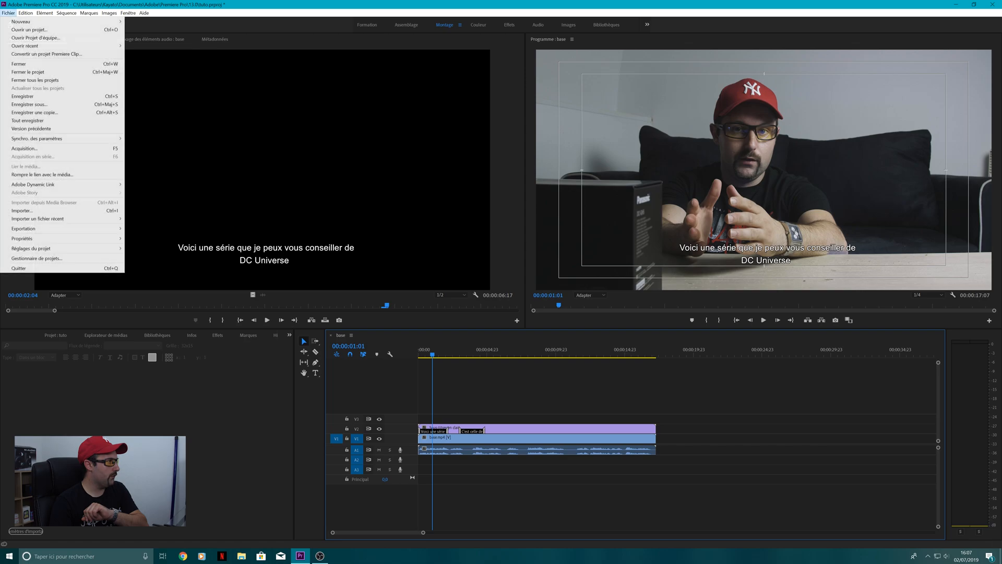
mouse_move(31, 228)
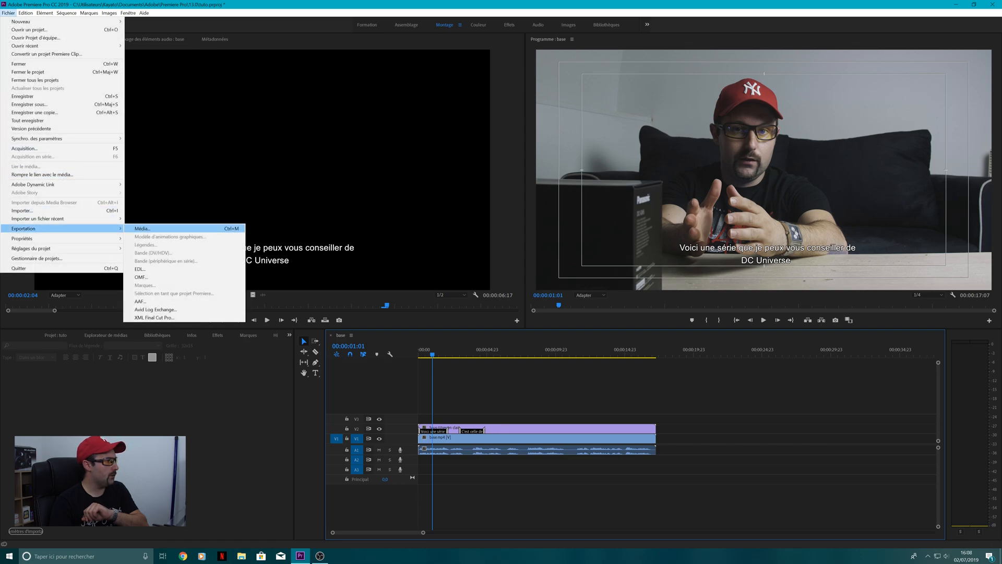
left_click(142, 228)
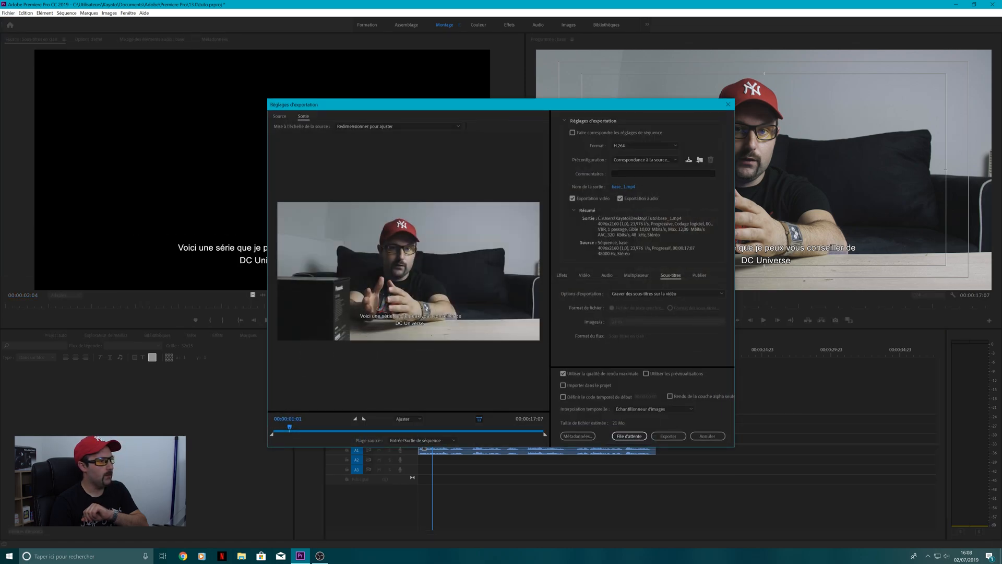
left_click(666, 293)
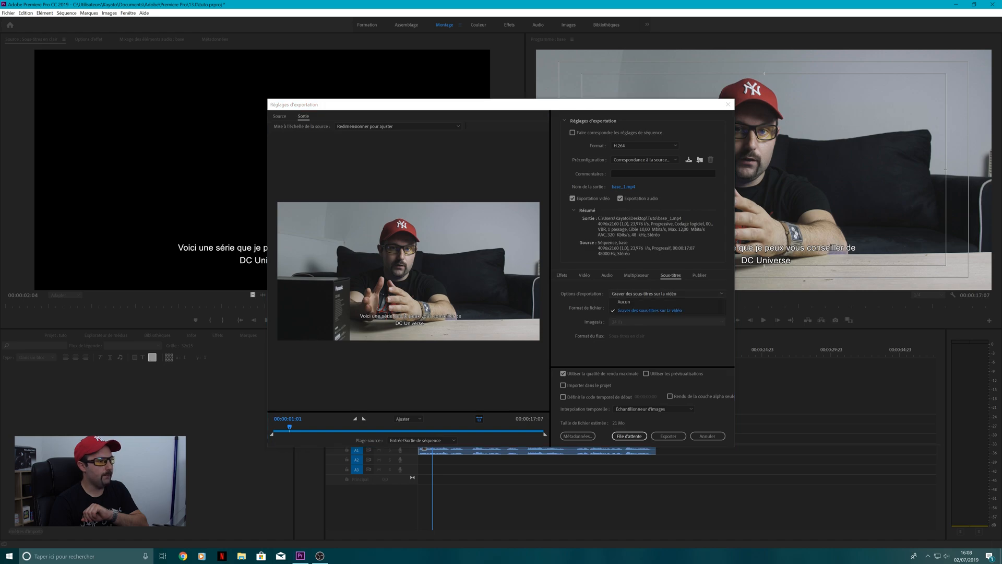